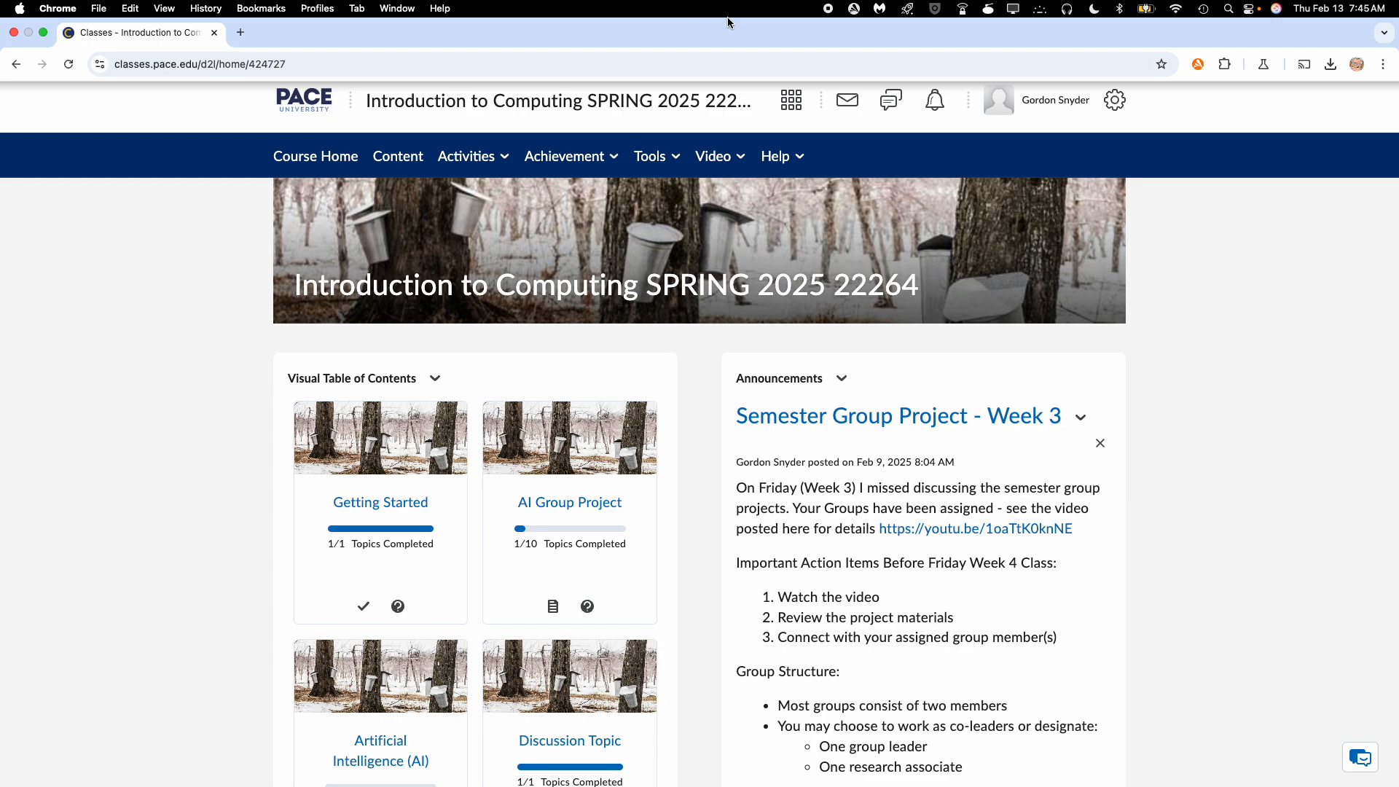
# View the course as a student and open Pearson MyLab & Mastering through the Pearson link in the Getting Started module.
pyautogui.click(1061, 101)
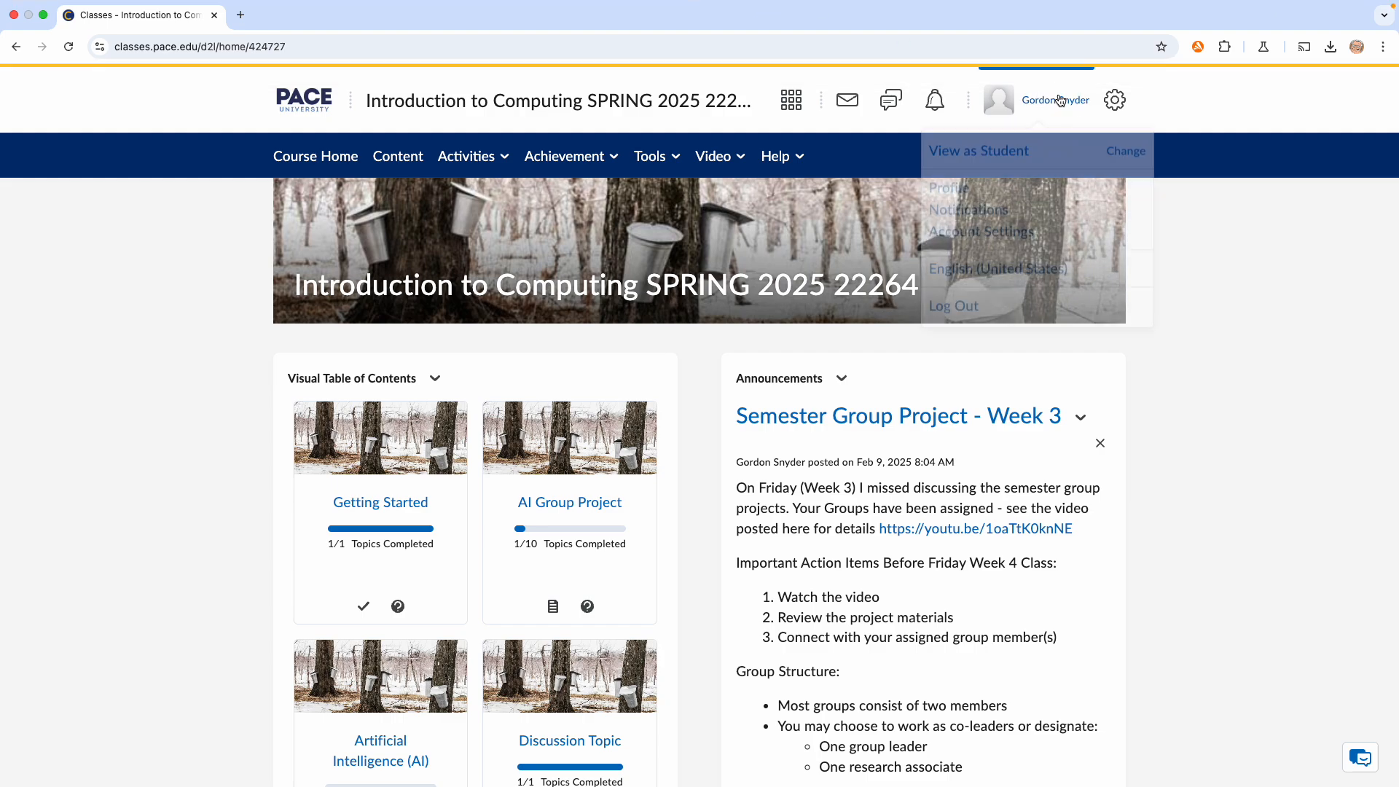
pyautogui.click(1007, 160)
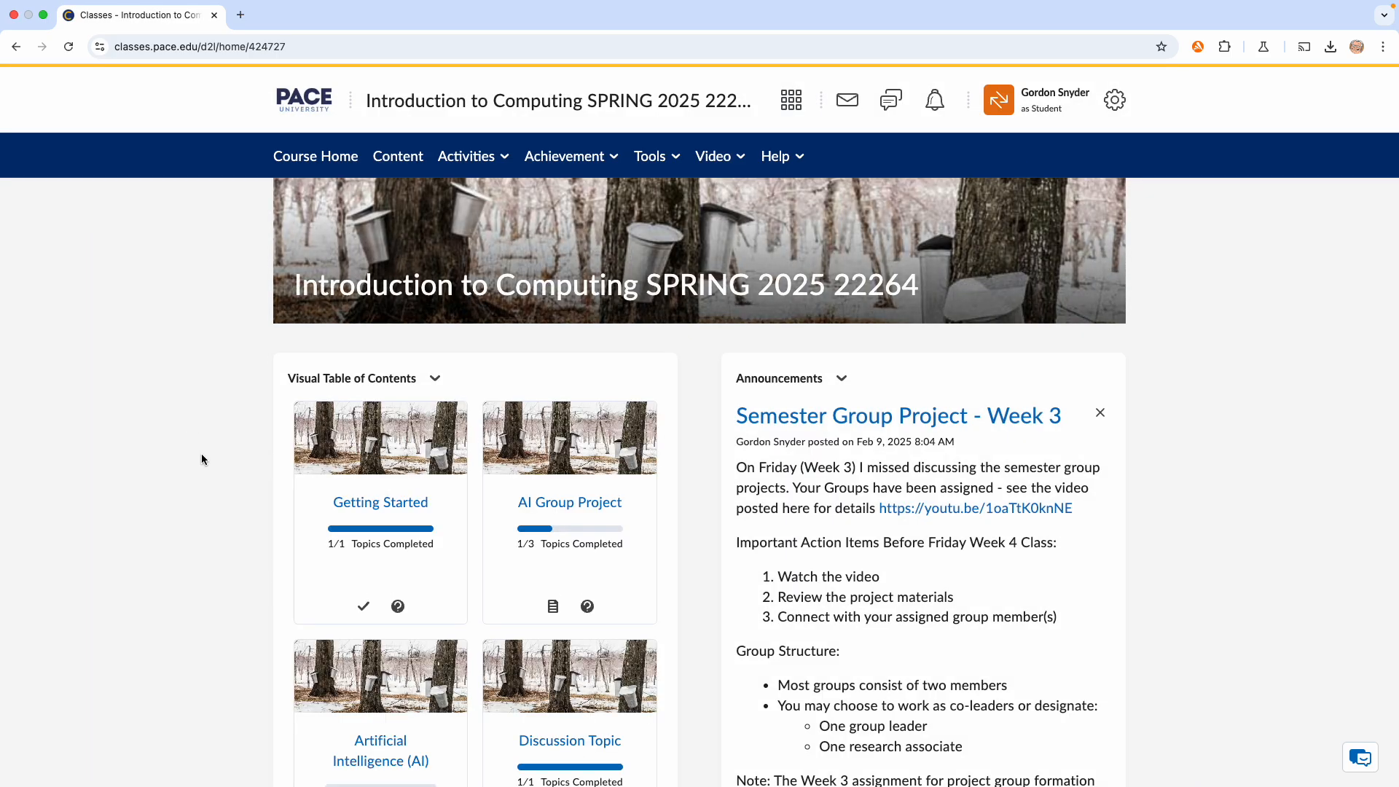
pyautogui.click(388, 509)
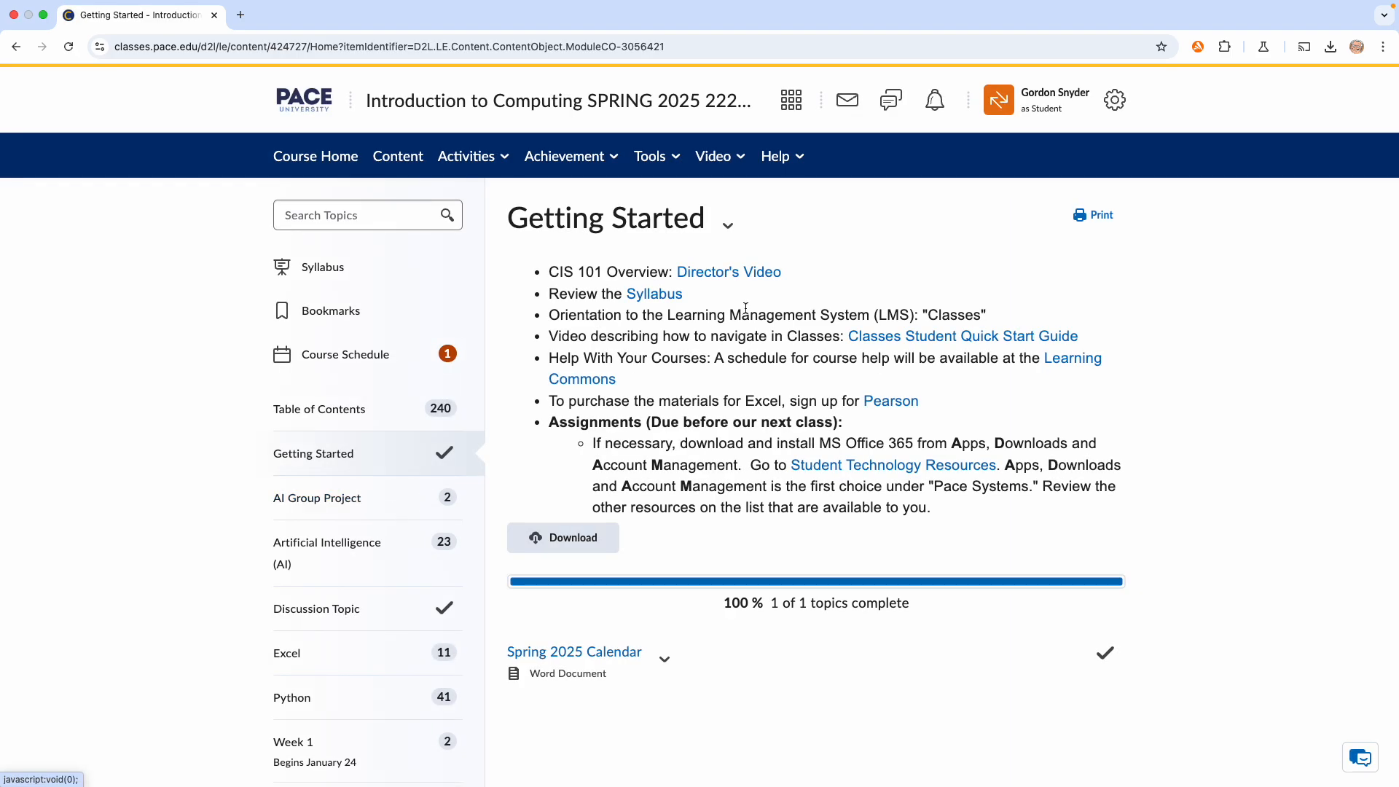
pyautogui.click(882, 401)
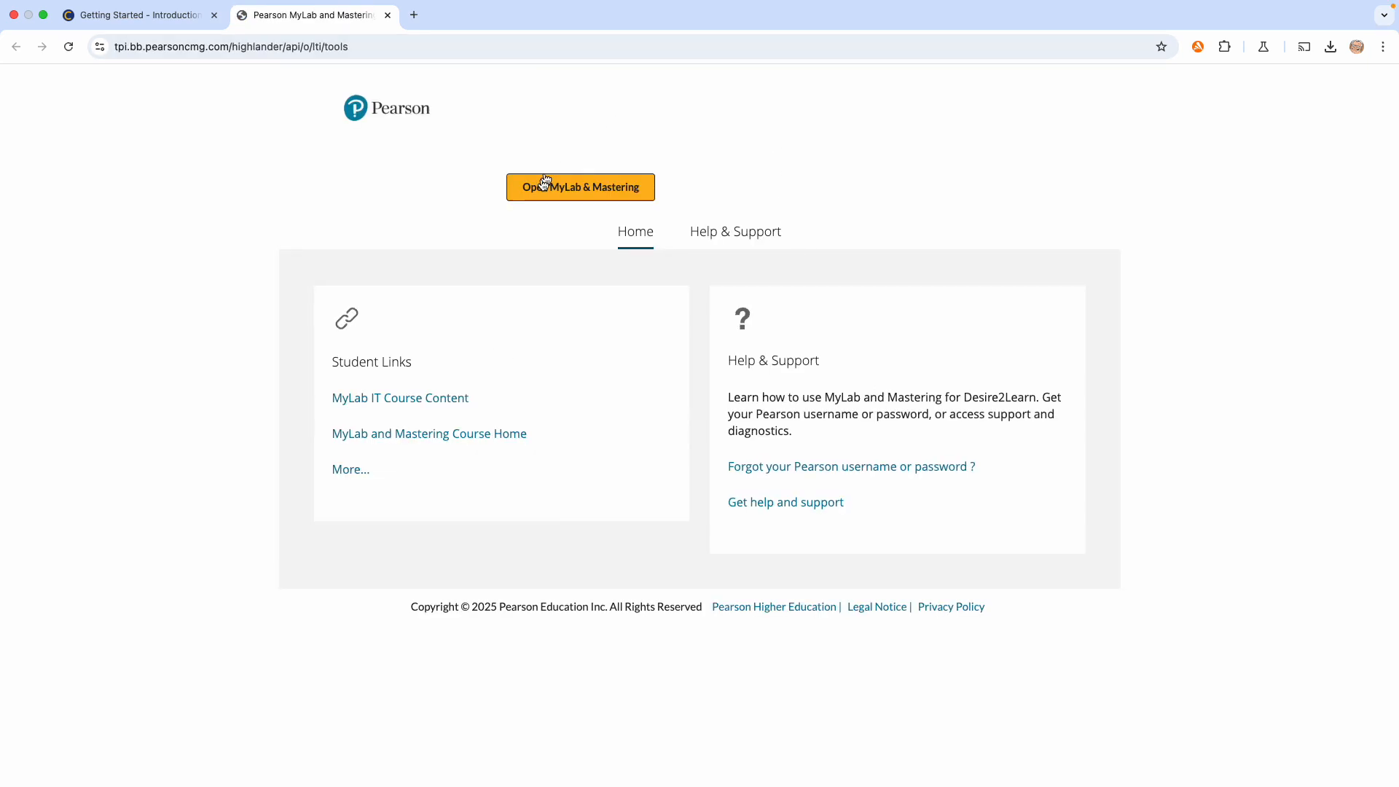
pyautogui.click(579, 182)
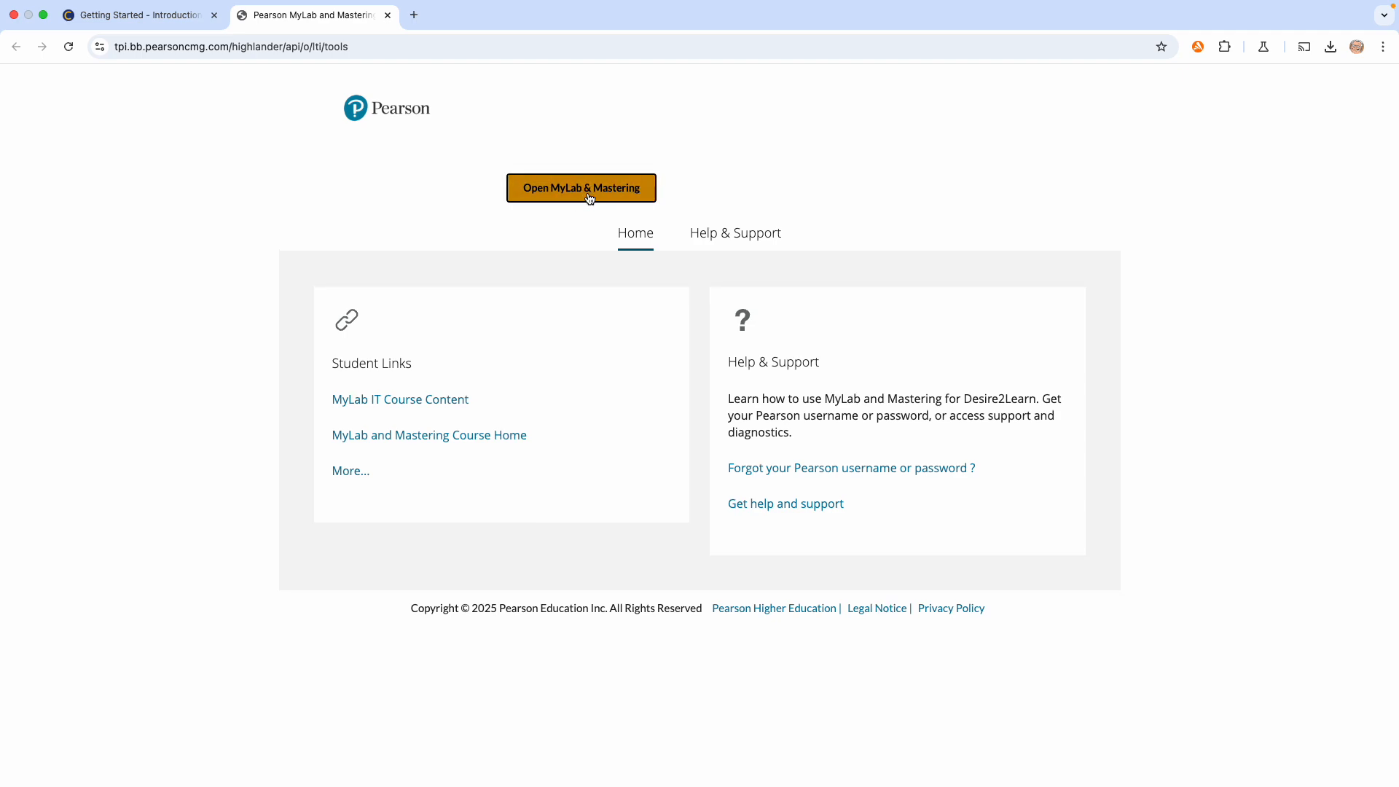
pyautogui.click(588, 194)
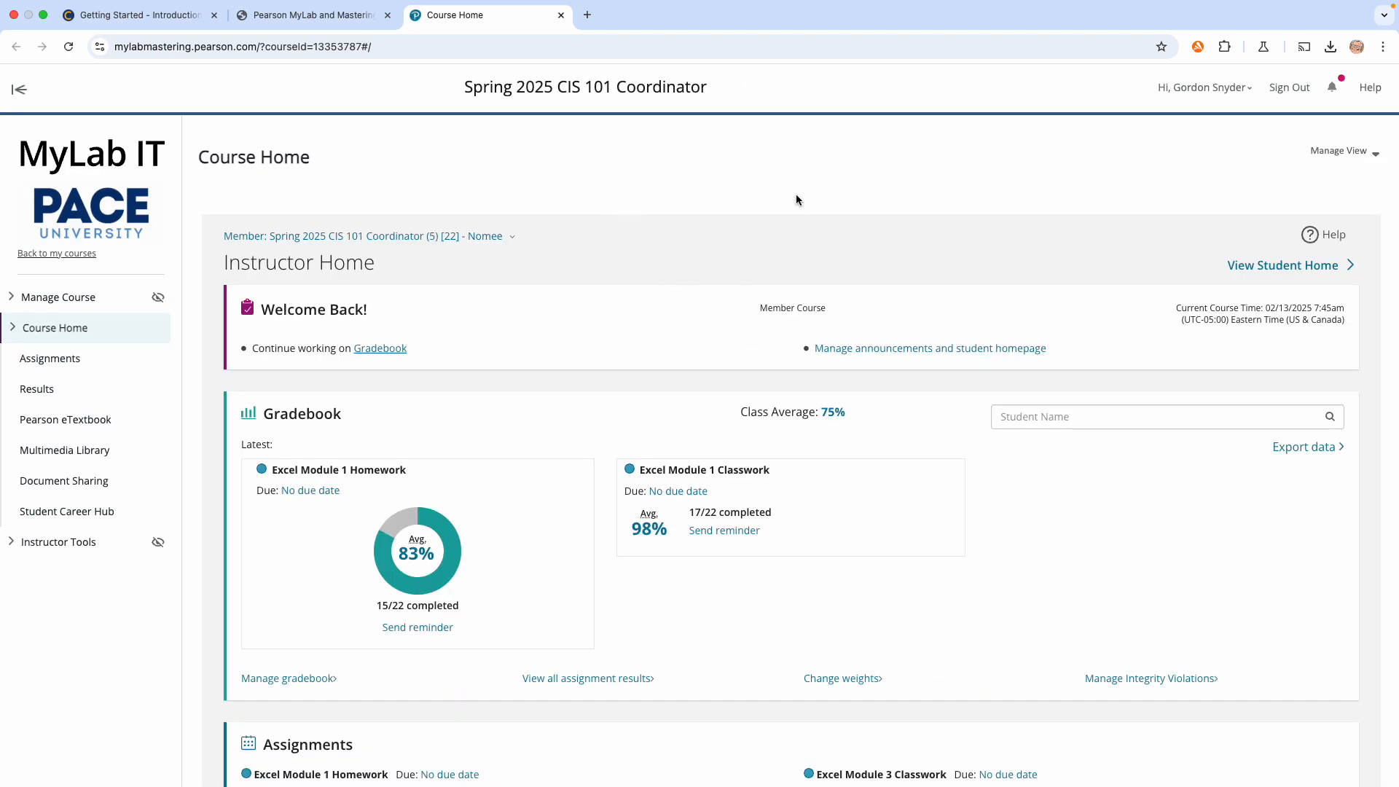
# Switch MyLab IT to the student home view and open the Excel Module 1 Homework assignment.
pyautogui.click(1255, 270)
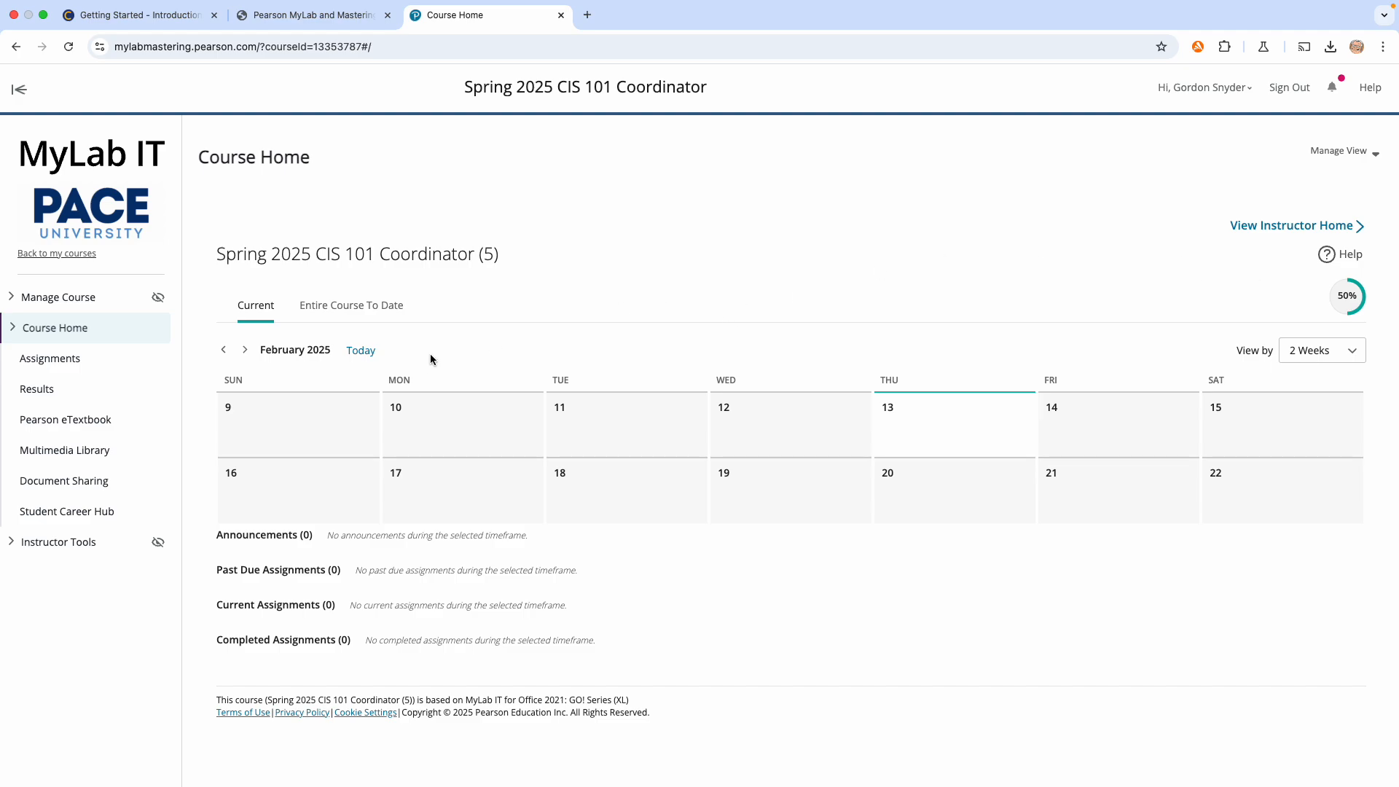
pyautogui.click(68, 358)
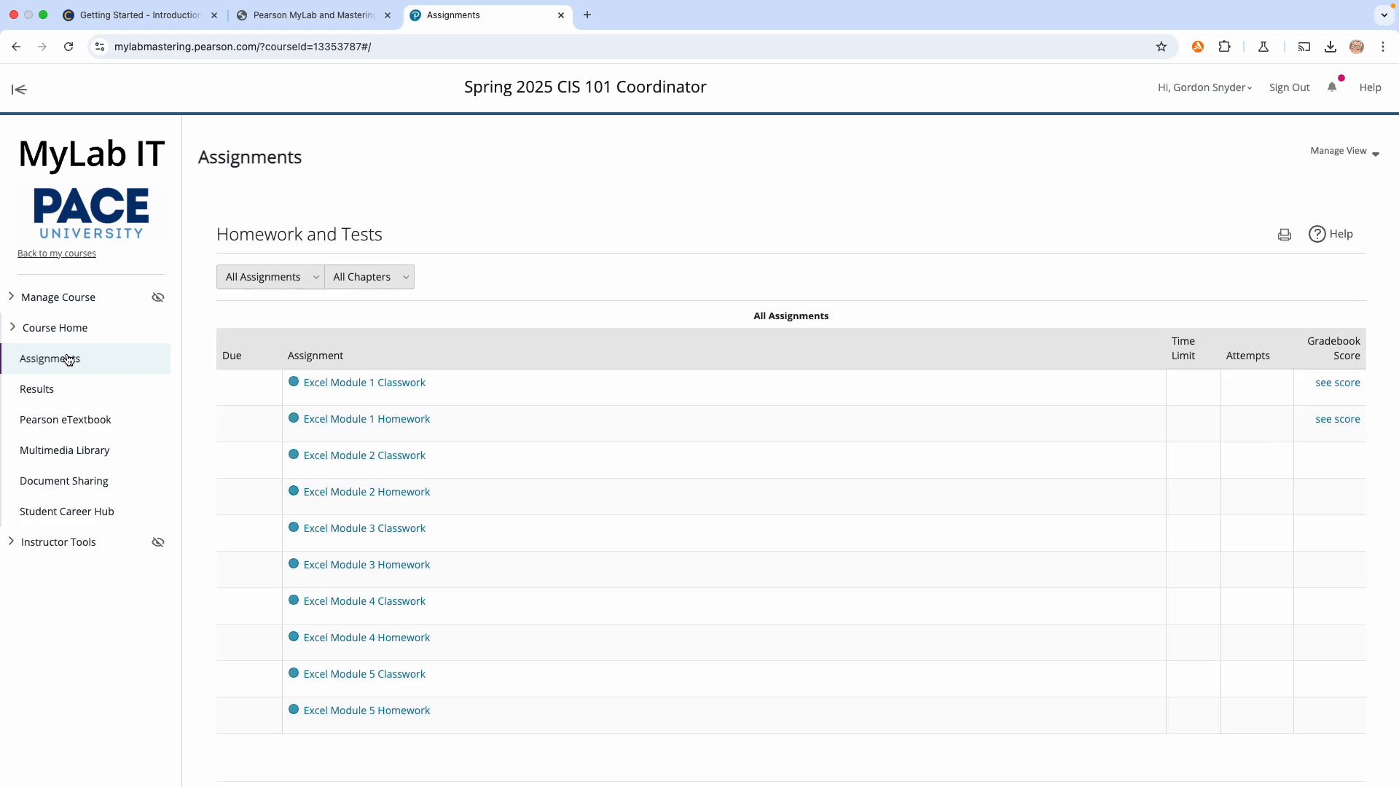
pyautogui.click(408, 420)
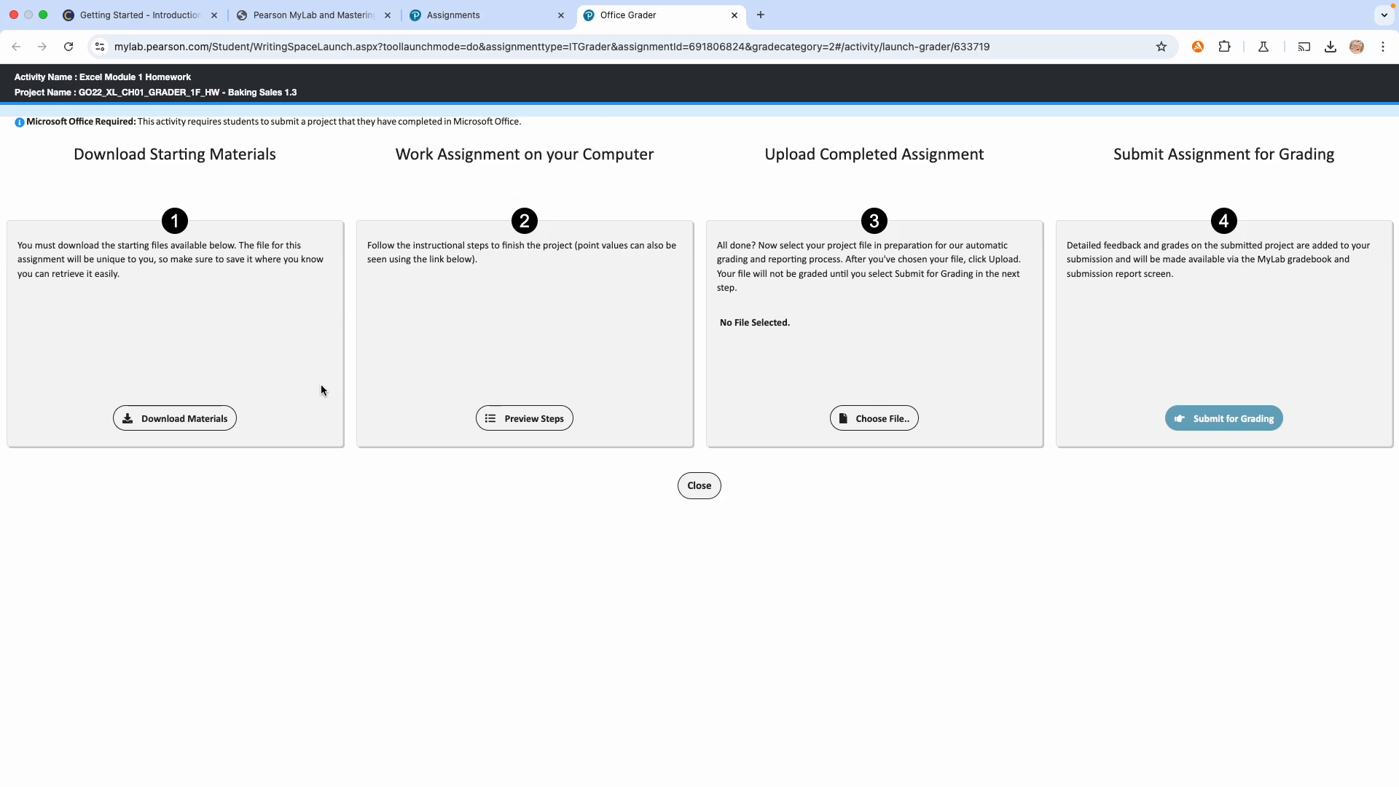
# Download all the starting materials for the homework project and view them in the Downloads folder in Finder.
pyautogui.click(194, 419)
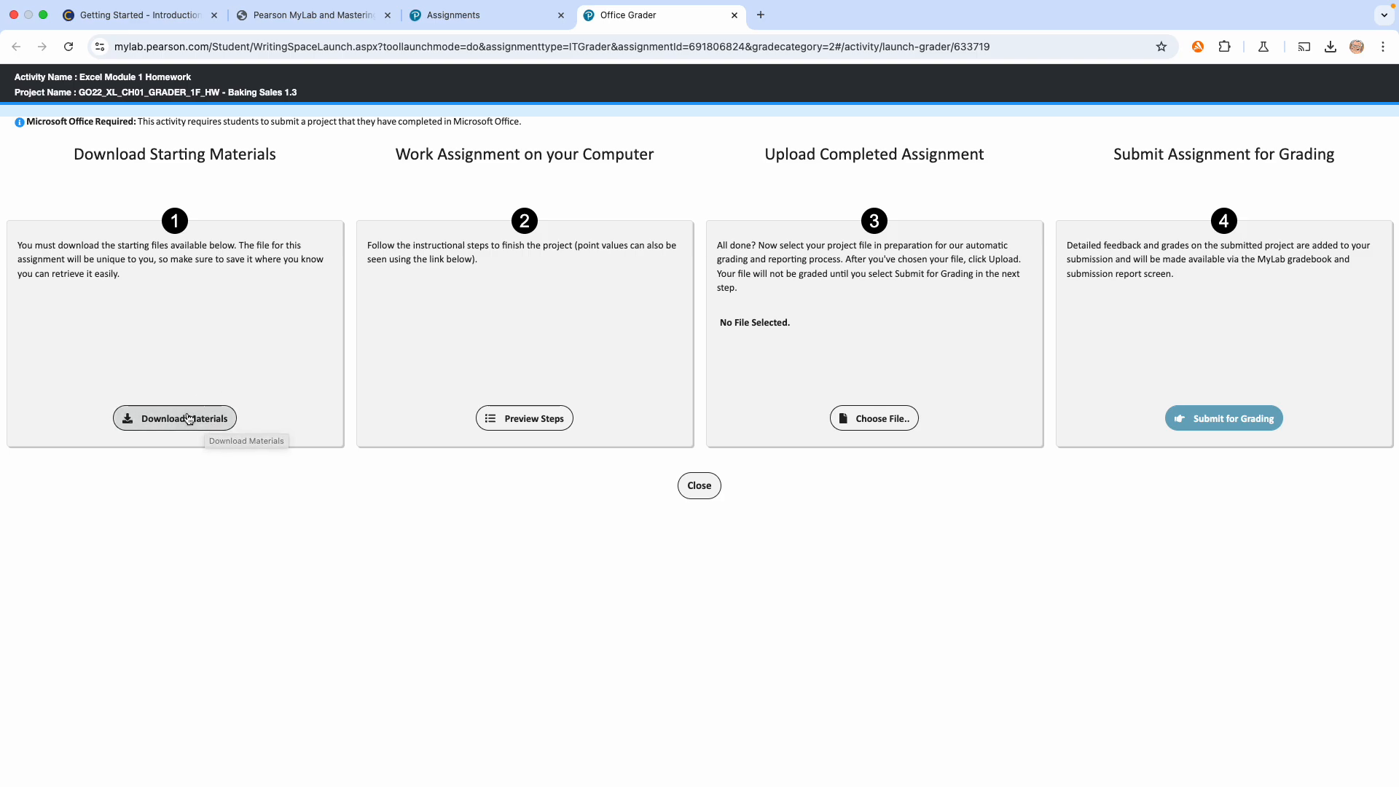
pyautogui.click(182, 421)
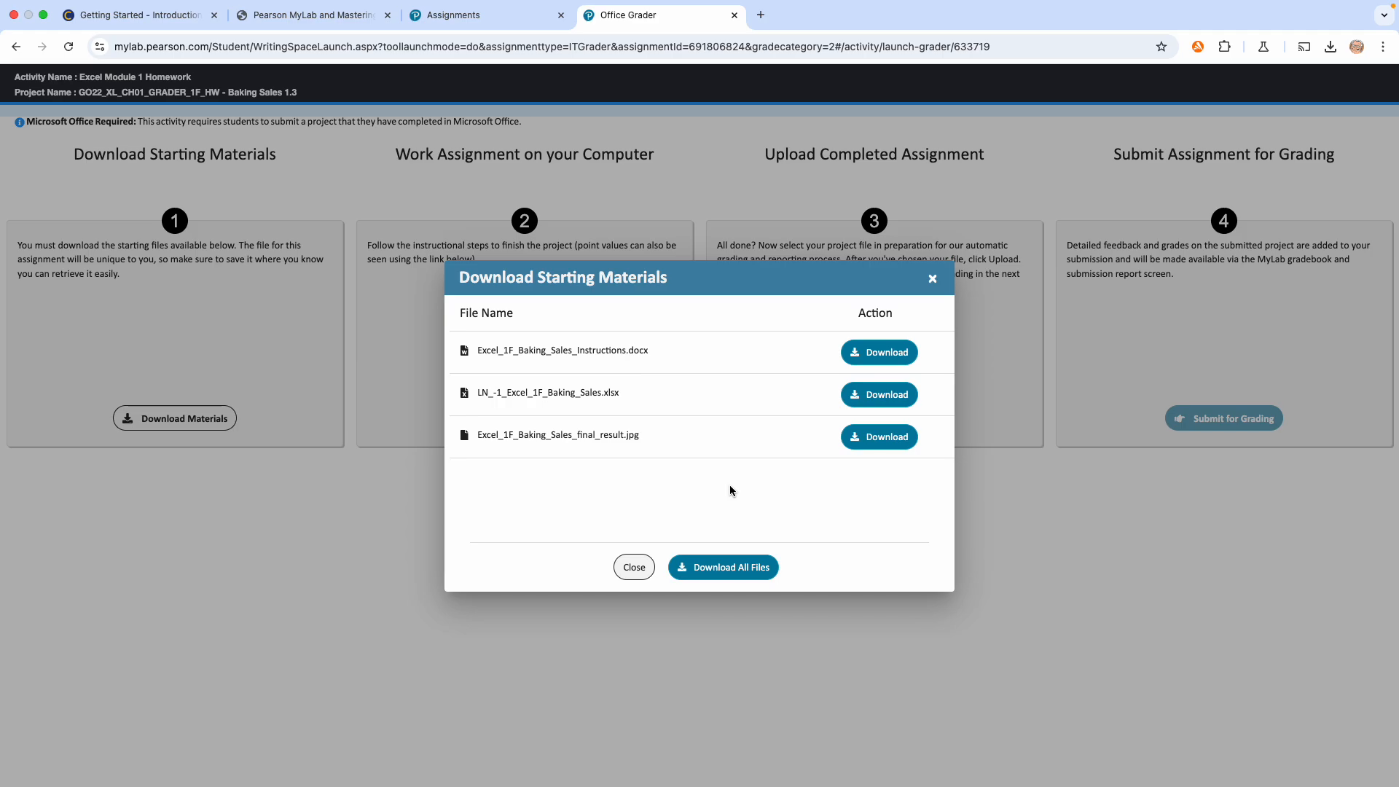
pyautogui.click(724, 569)
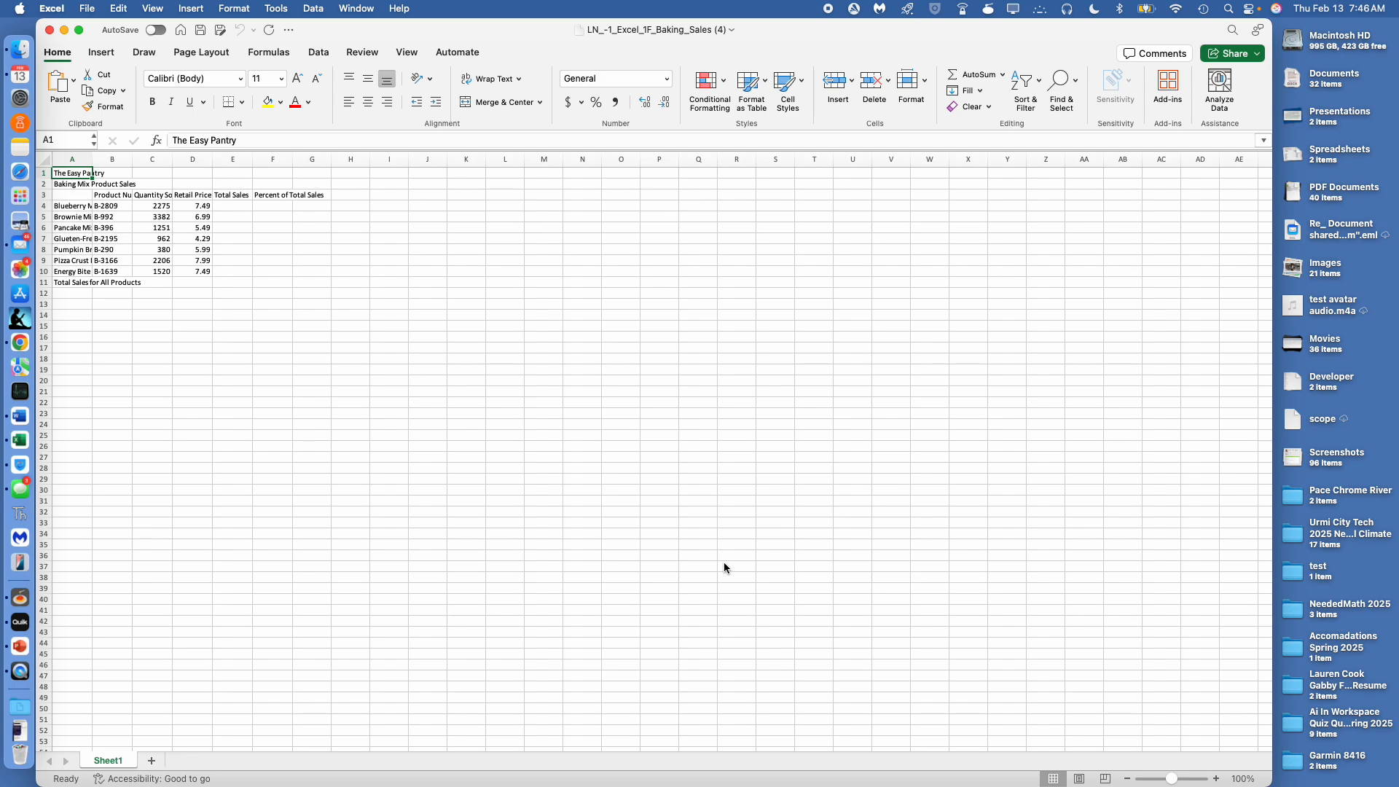
pyautogui.click(21, 56)
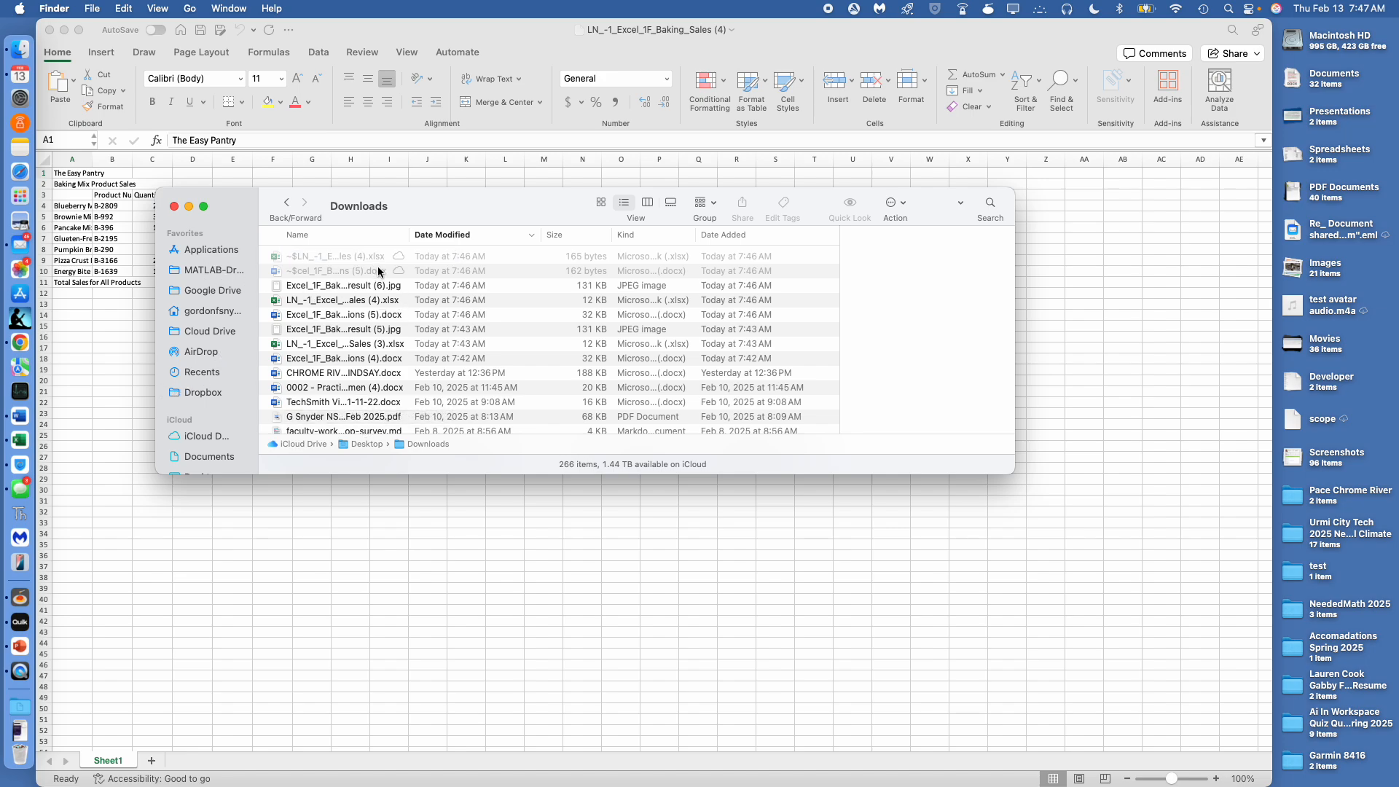
# Switch back to the Baking Sales workbook in Excel and enter 1 through 7 in Total Sales cells E4 to E10.
pyautogui.click(95, 405)
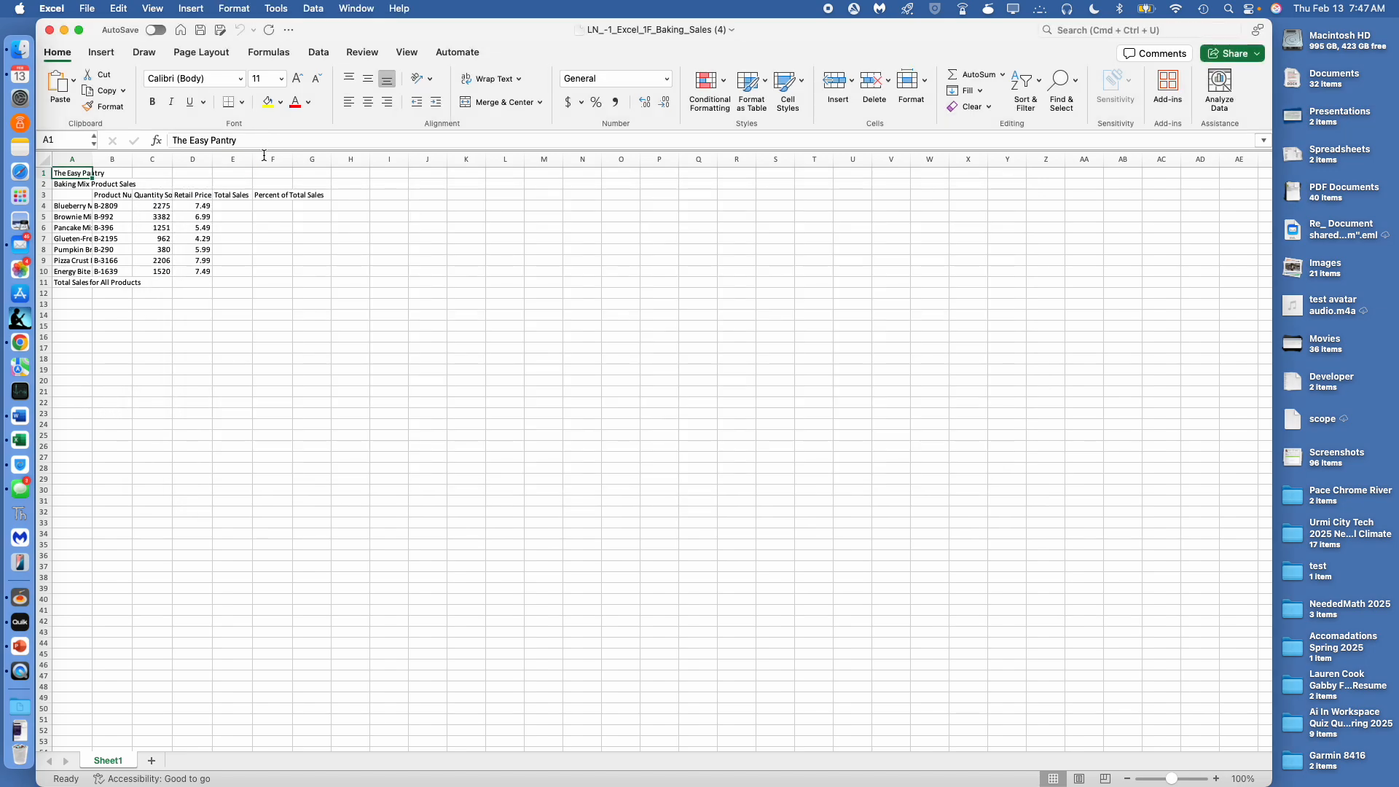
pyautogui.click(233, 206)
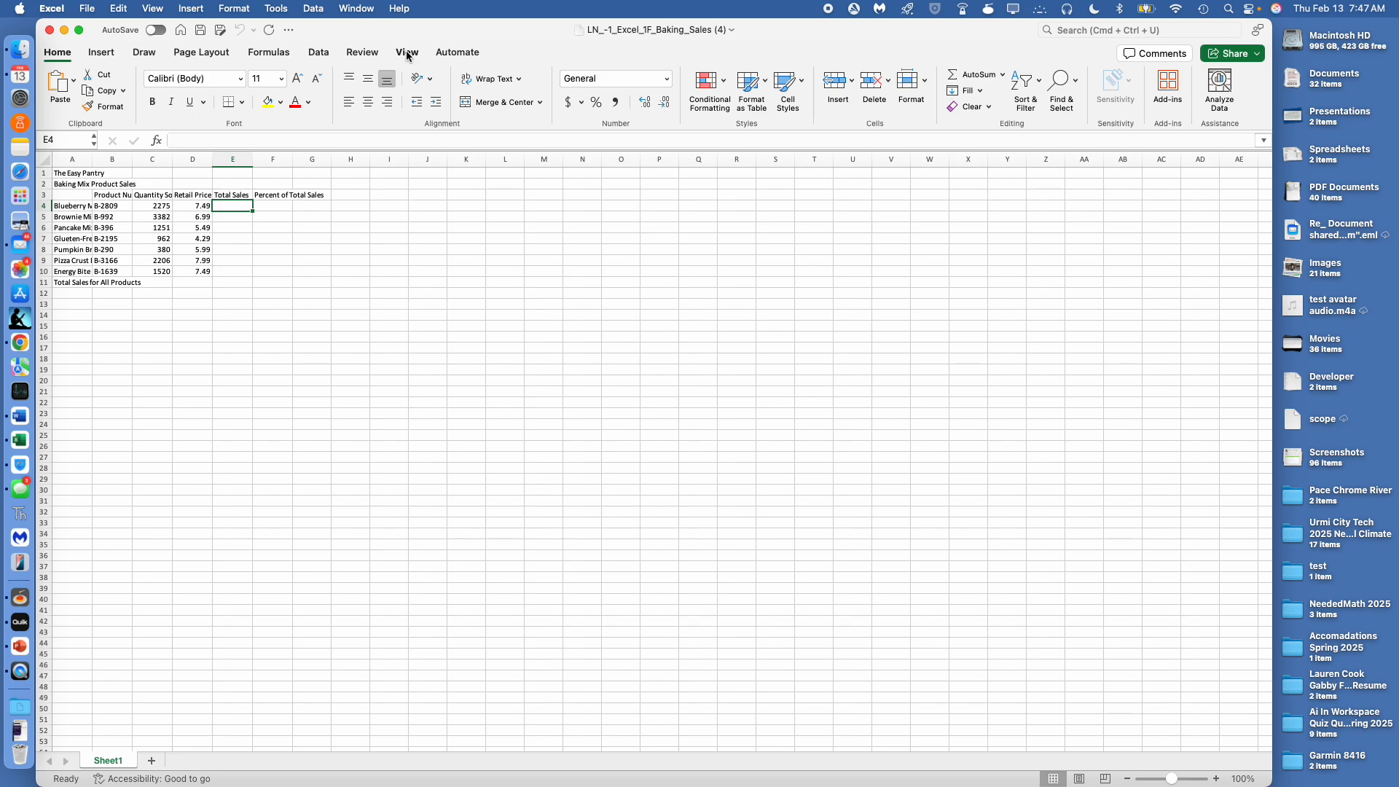
pyautogui.write('1')
pyautogui.press('Return')
pyautogui.write('2')
pyautogui.press('Return')
pyautogui.write('3')
pyautogui.press('Return')
pyautogui.write('4')
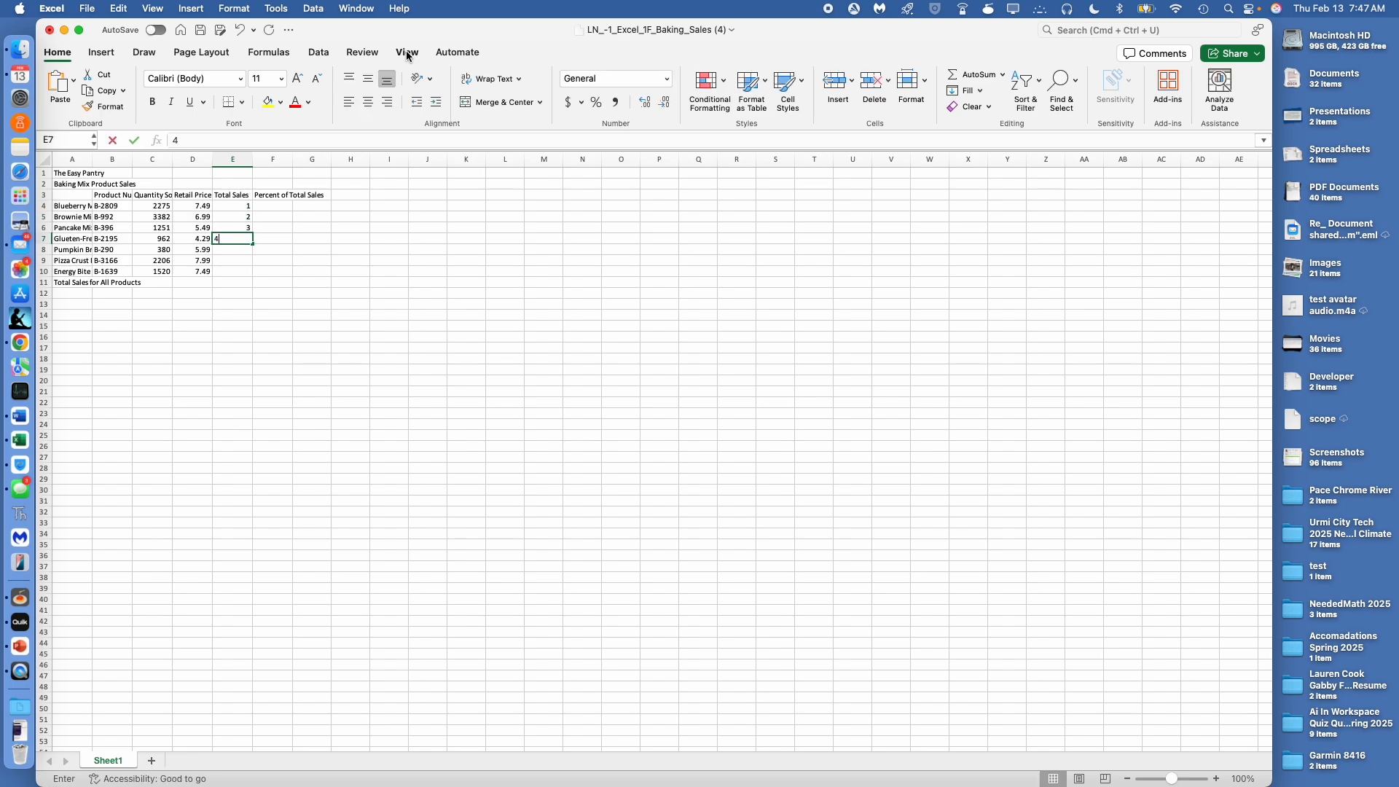
pyautogui.press('Return')
pyautogui.write('5')
pyautogui.press('Return')
pyautogui.write('6')
pyautogui.press('Return')
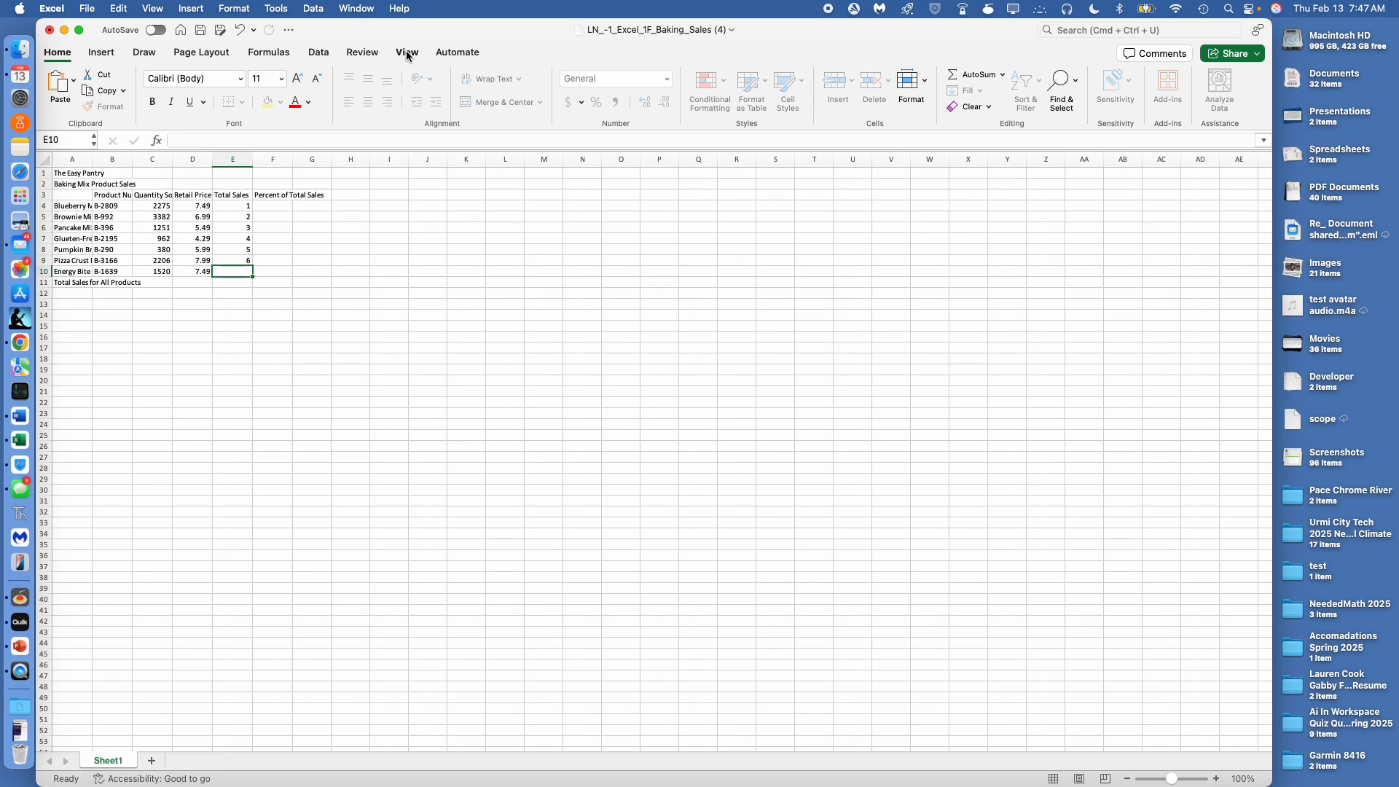
pyautogui.write('7')
pyautogui.press('Return')
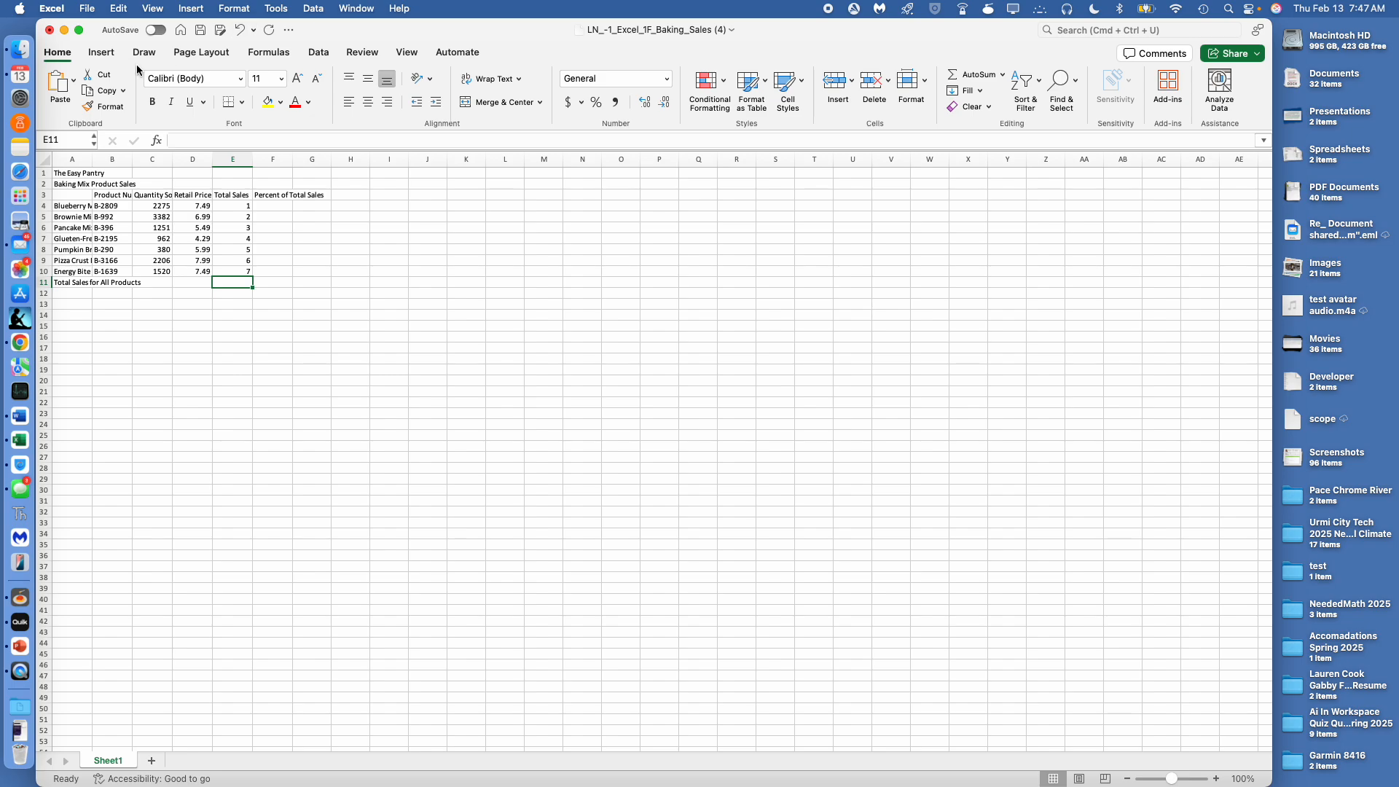
# Save the workbook under its existing name in a new Desktop folder called "CIS101 Spring 2025 MyLabIT".
pyautogui.click(89, 9)
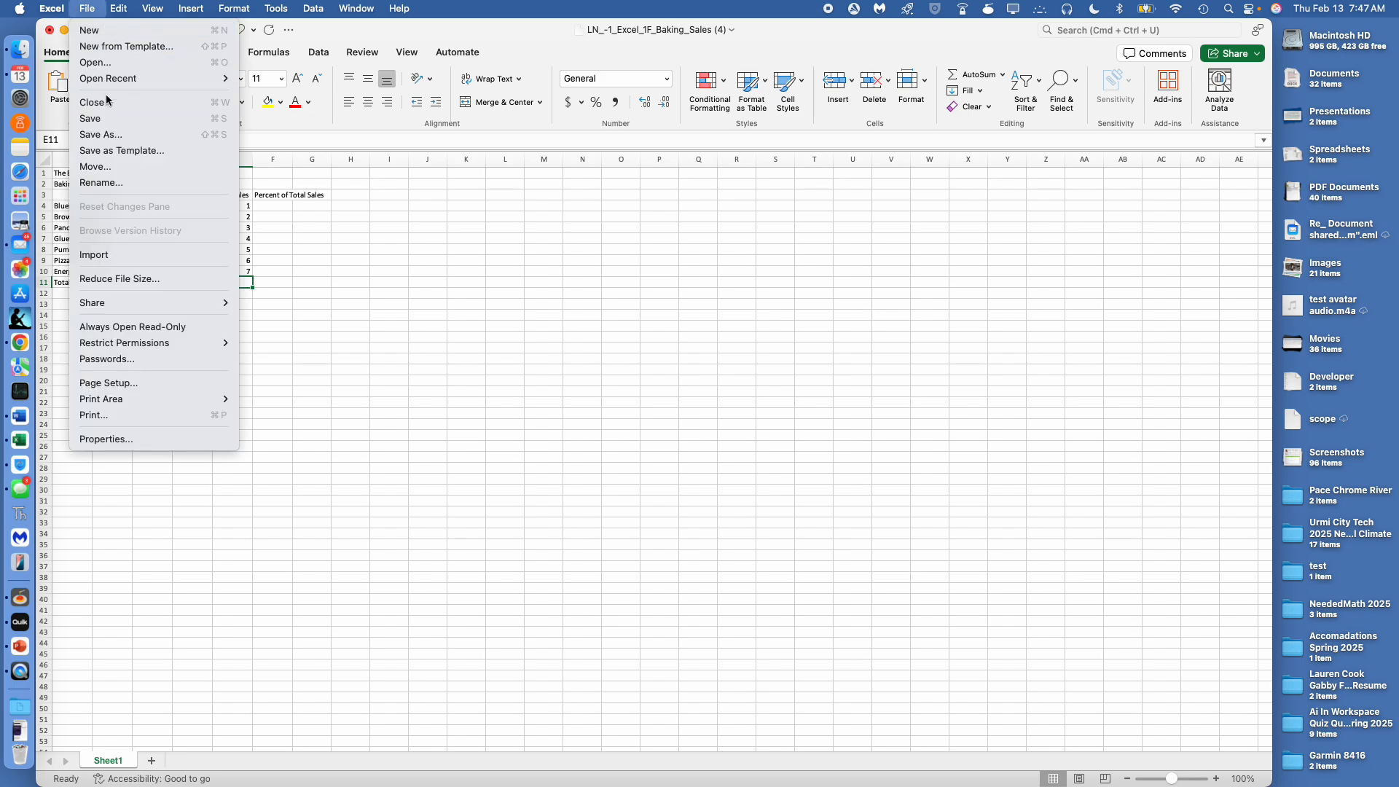
pyautogui.click(104, 135)
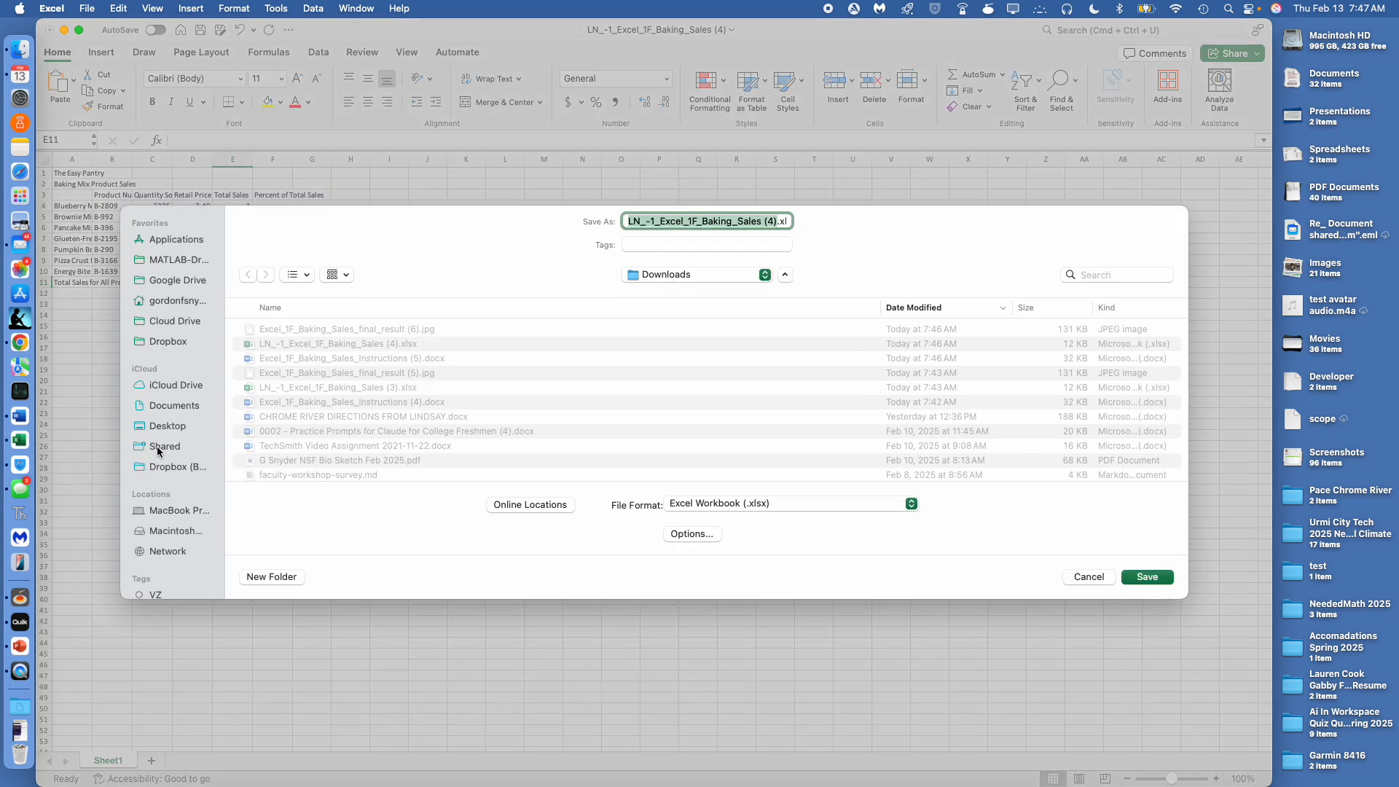
pyautogui.click(179, 423)
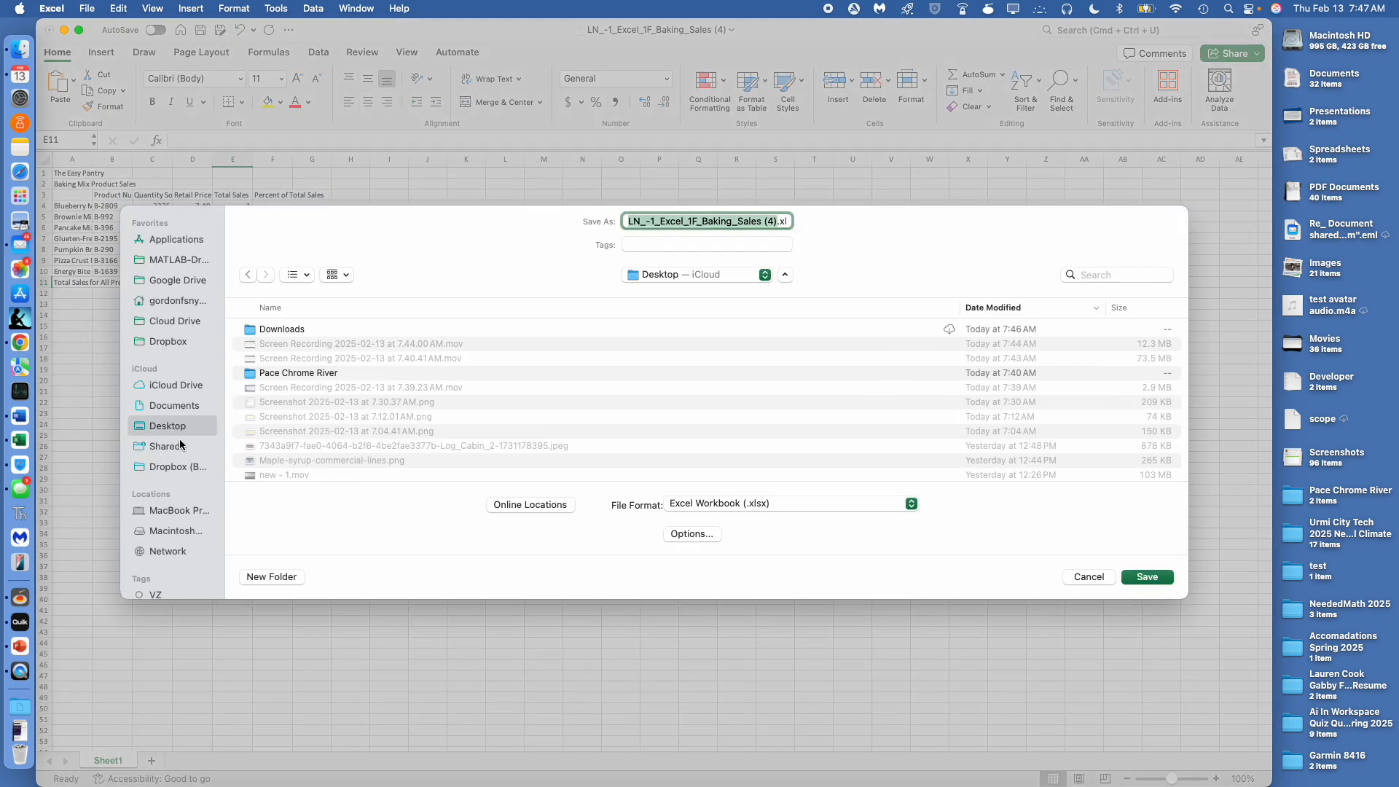
pyautogui.click(265, 576)
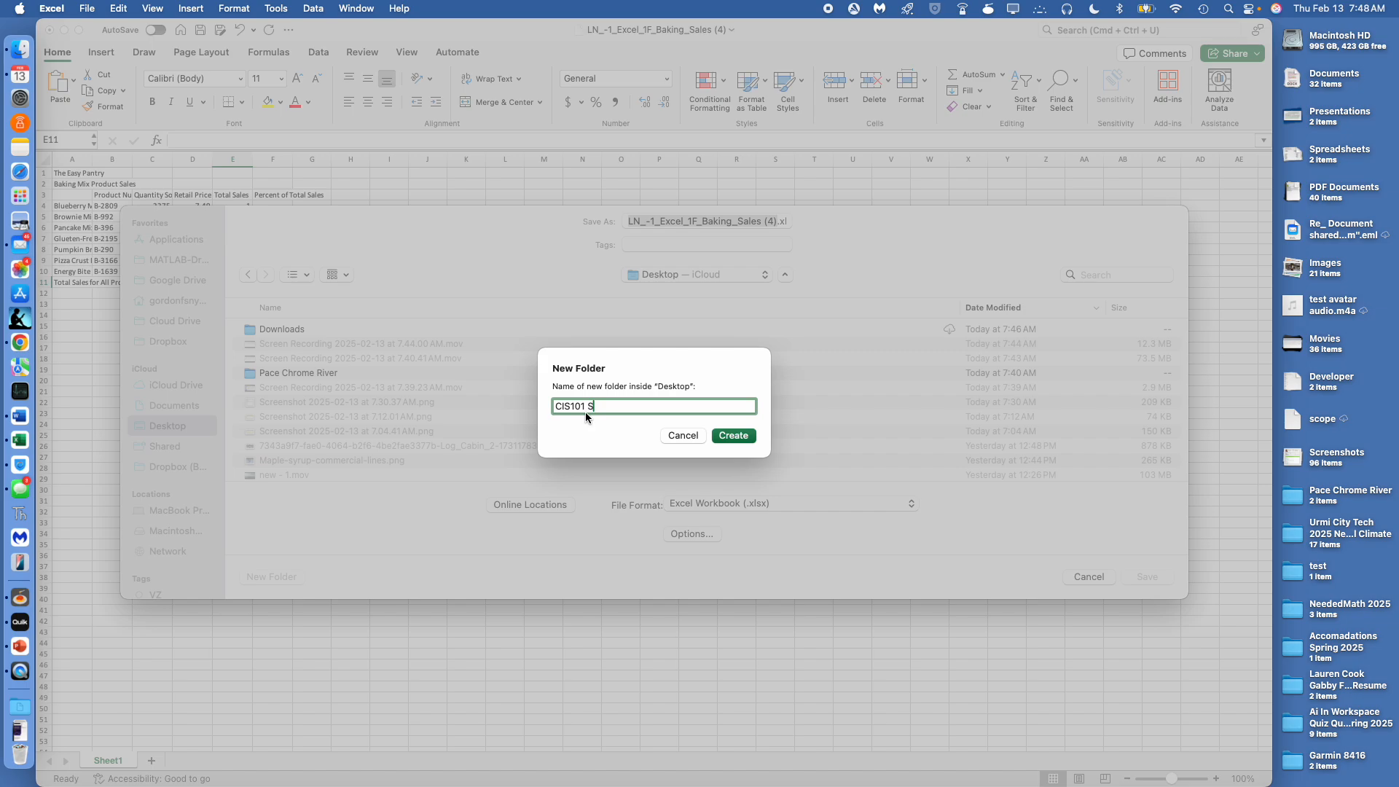
pyautogui.write('CIS101 Spring 2025 MyLabIT')
pyautogui.click(743, 437)
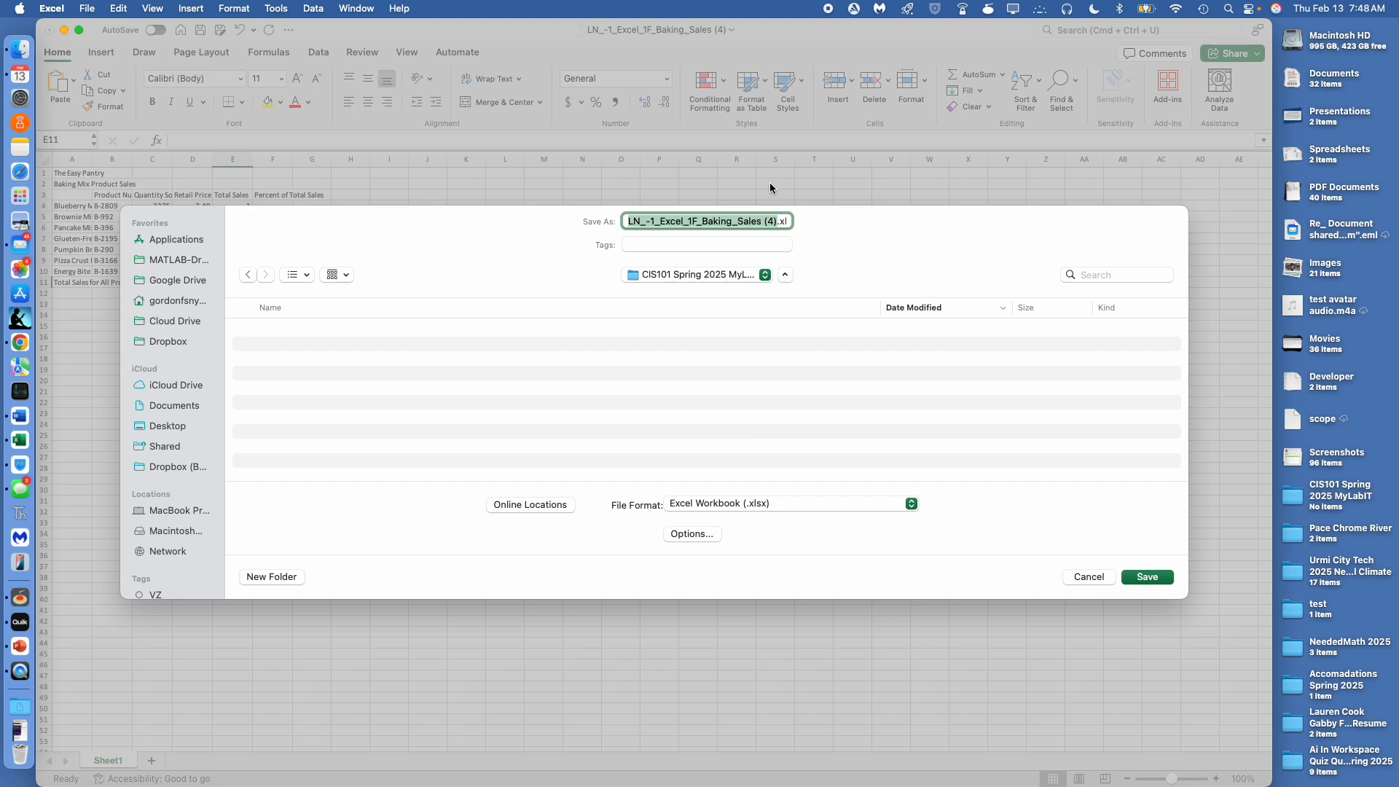
pyautogui.click(1147, 576)
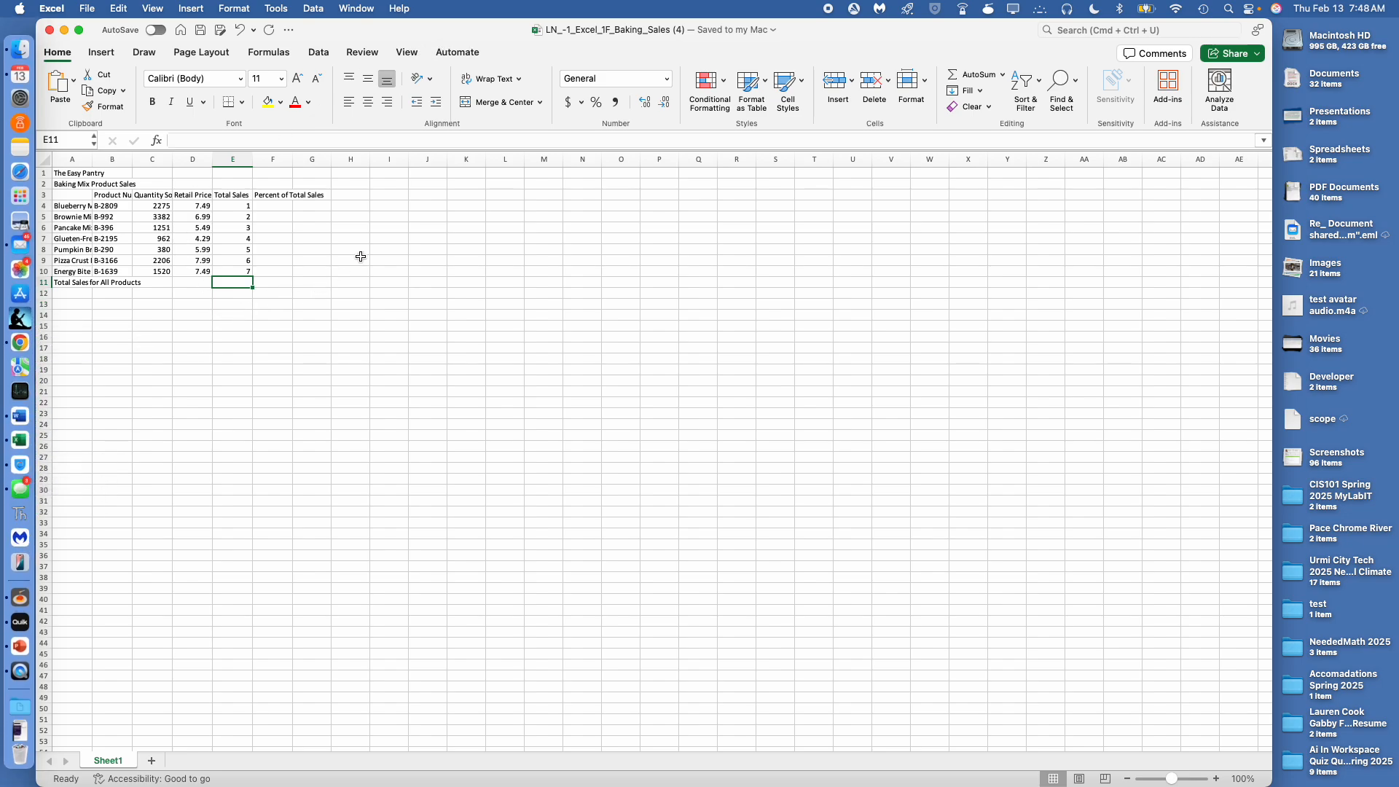
# Open the CIS101 Spring 2025 MyLabIT folder on the Desktop in Finder to check for the saved workbook.
pyautogui.click(31, 55)
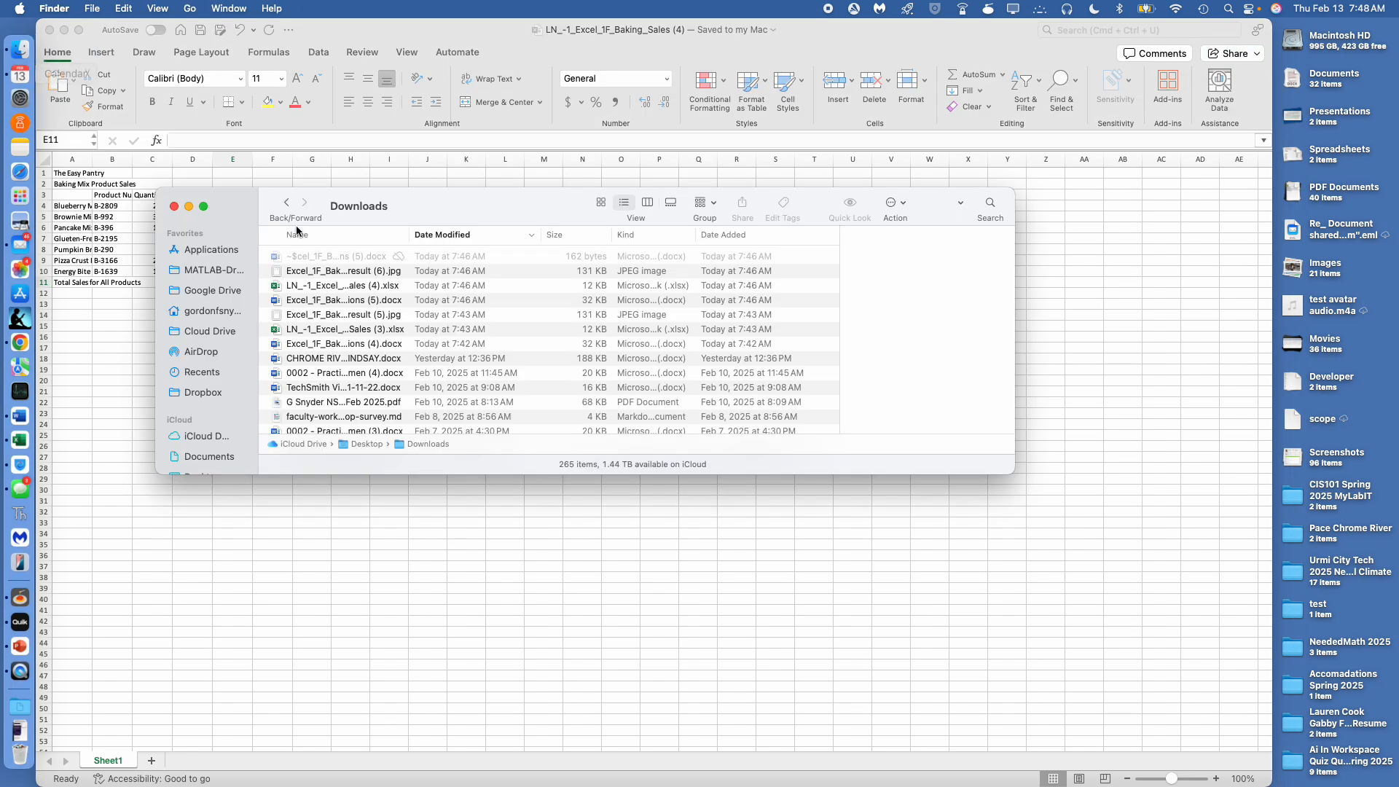
pyautogui.scroll(-2, 248, 387)
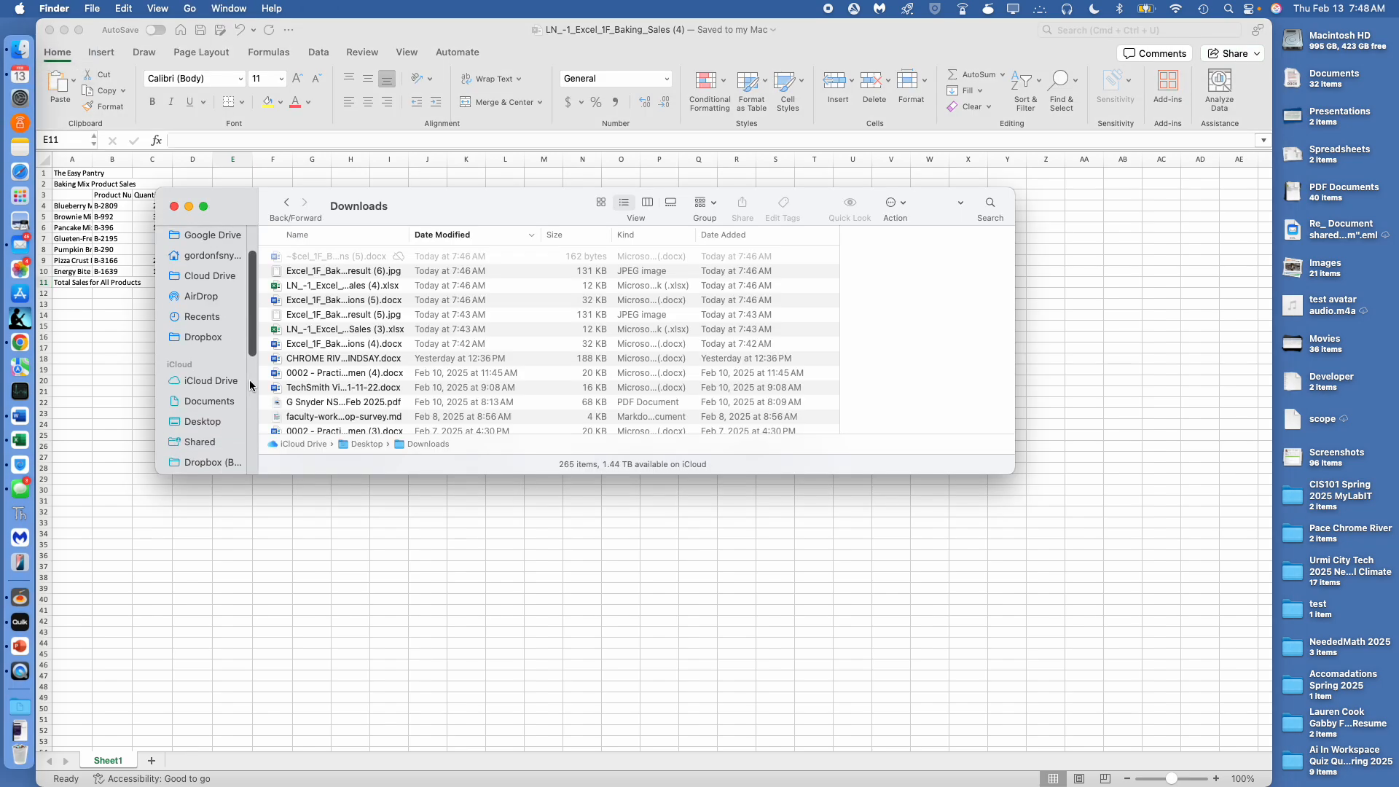
pyautogui.click(197, 428)
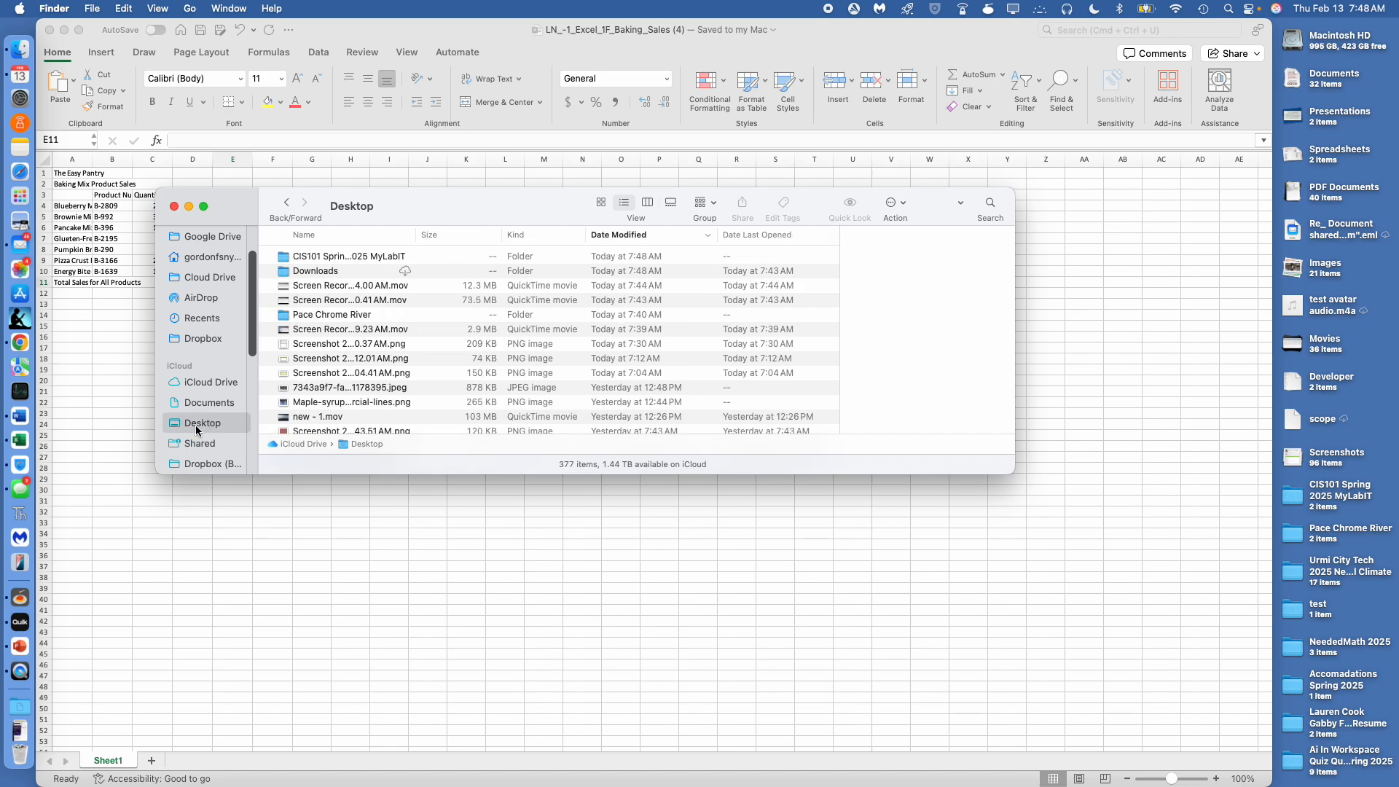
pyautogui.doubleClick(363, 257)
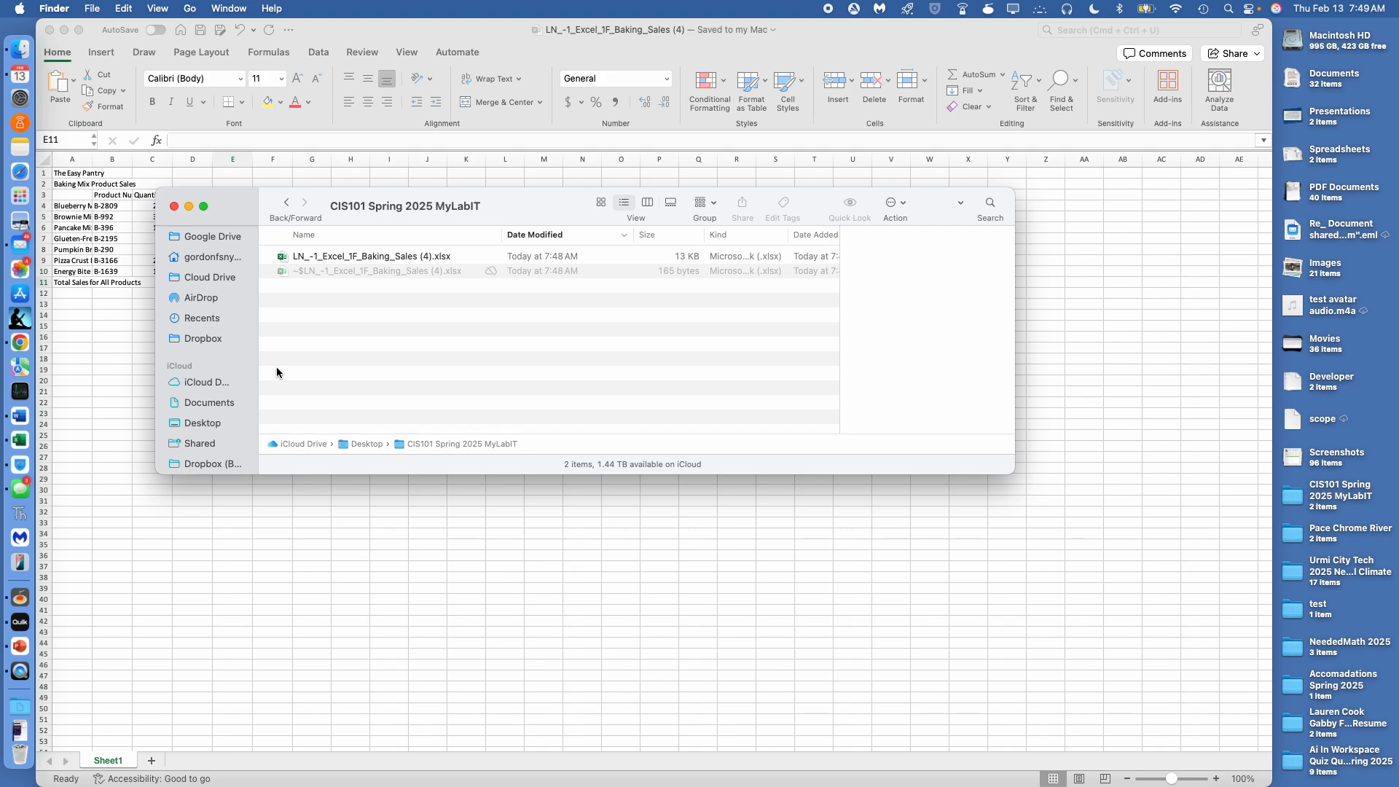
# Switch to Chrome, search for "adam pace" in a new tab, and open the Pace University ADAM site to view its software downloads.
pyautogui.click(24, 344)
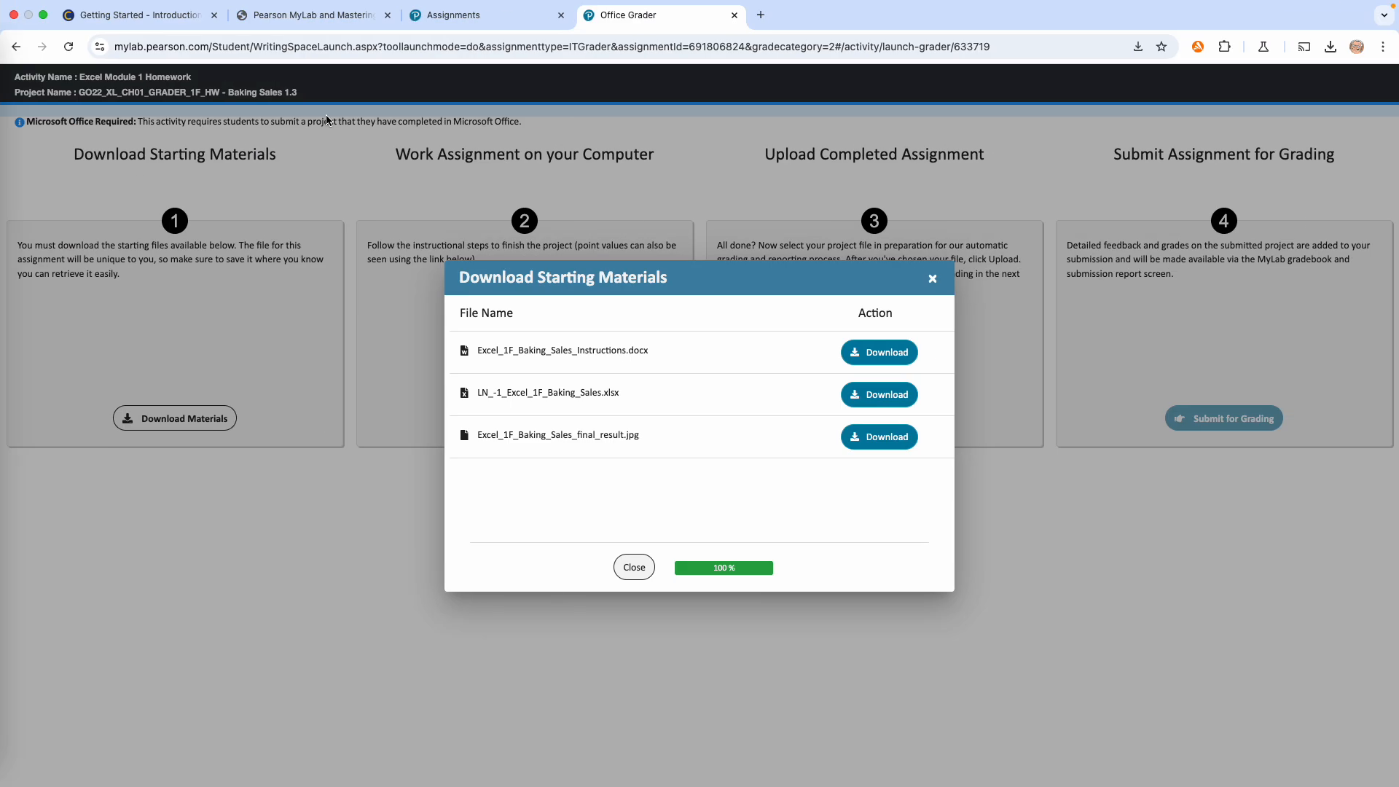
pyautogui.click(761, 35)
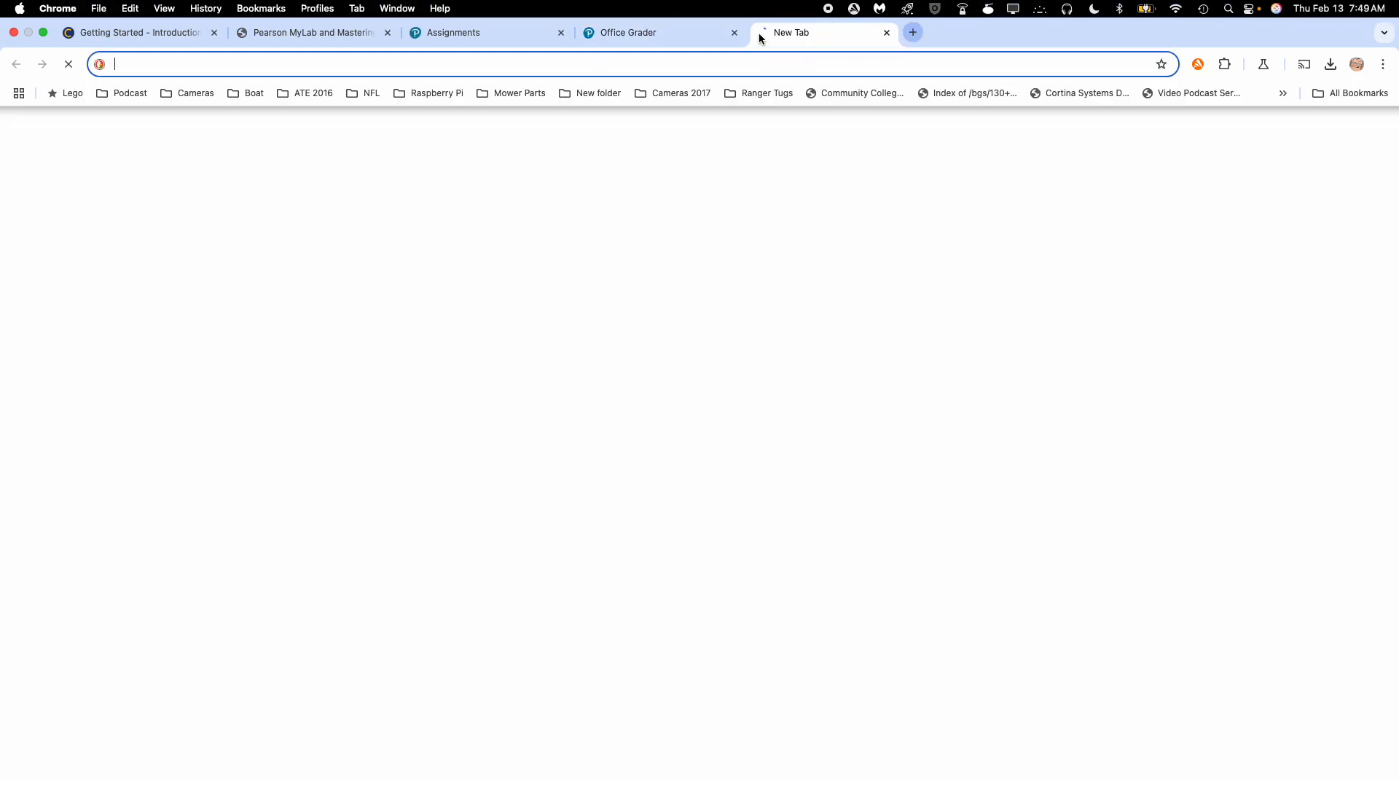
pyautogui.write('adam pace')
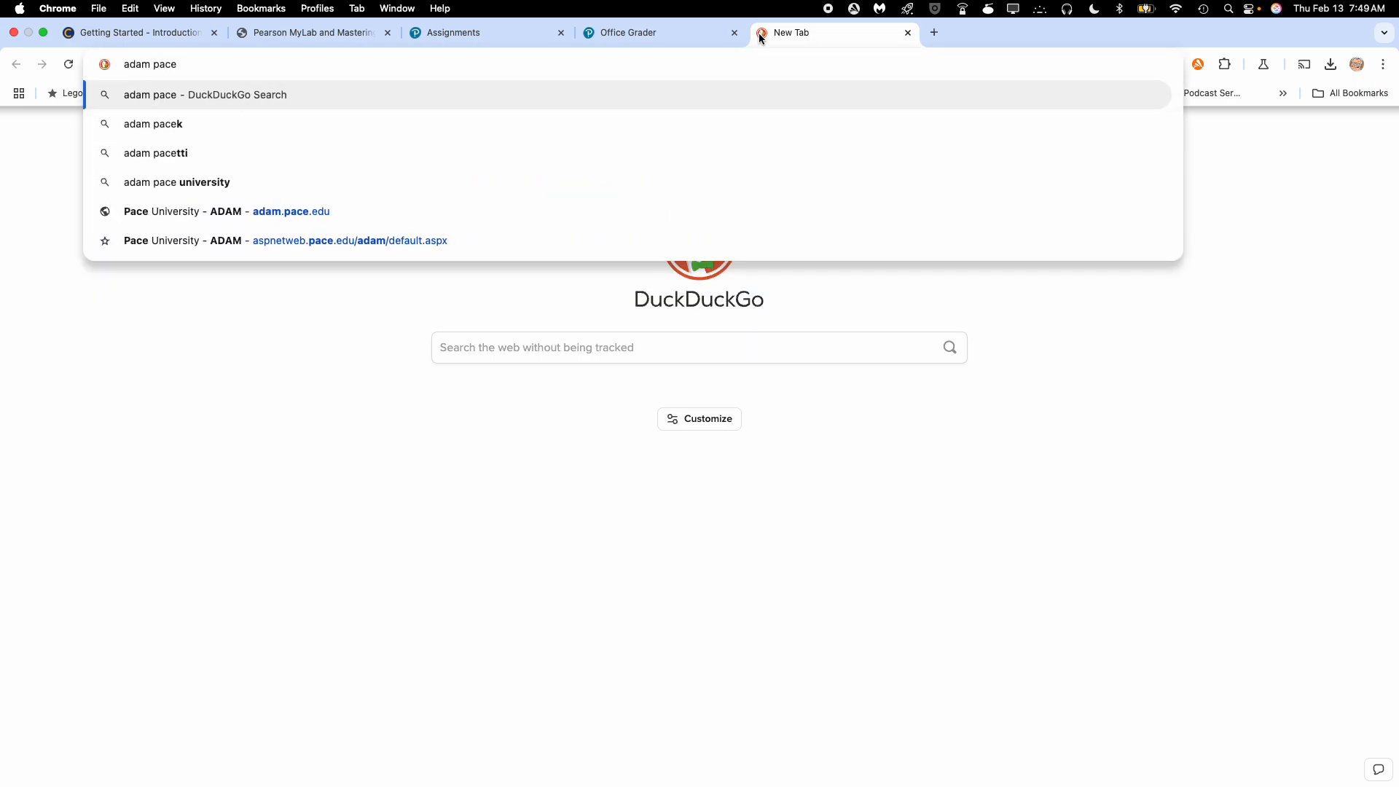
pyautogui.press('Return')
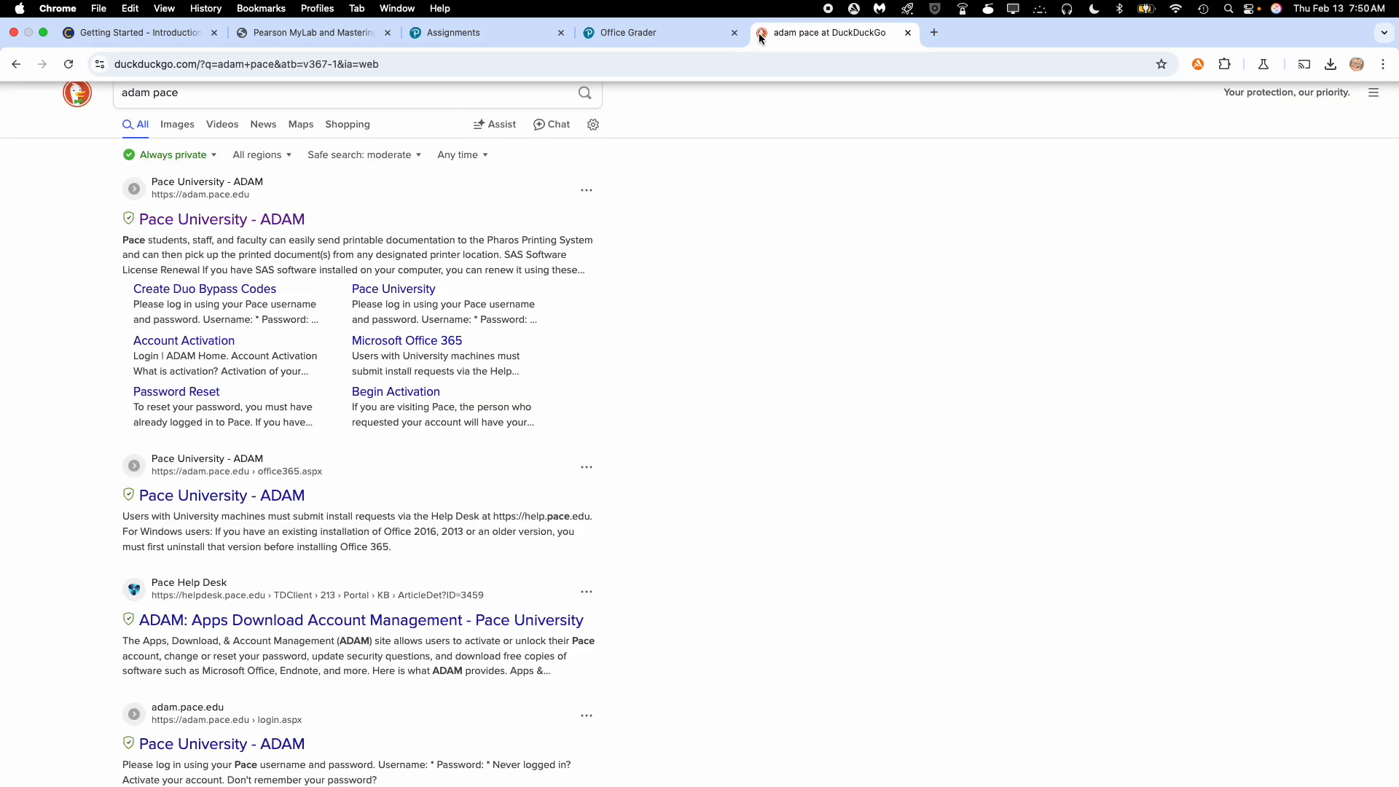
pyautogui.click(175, 228)
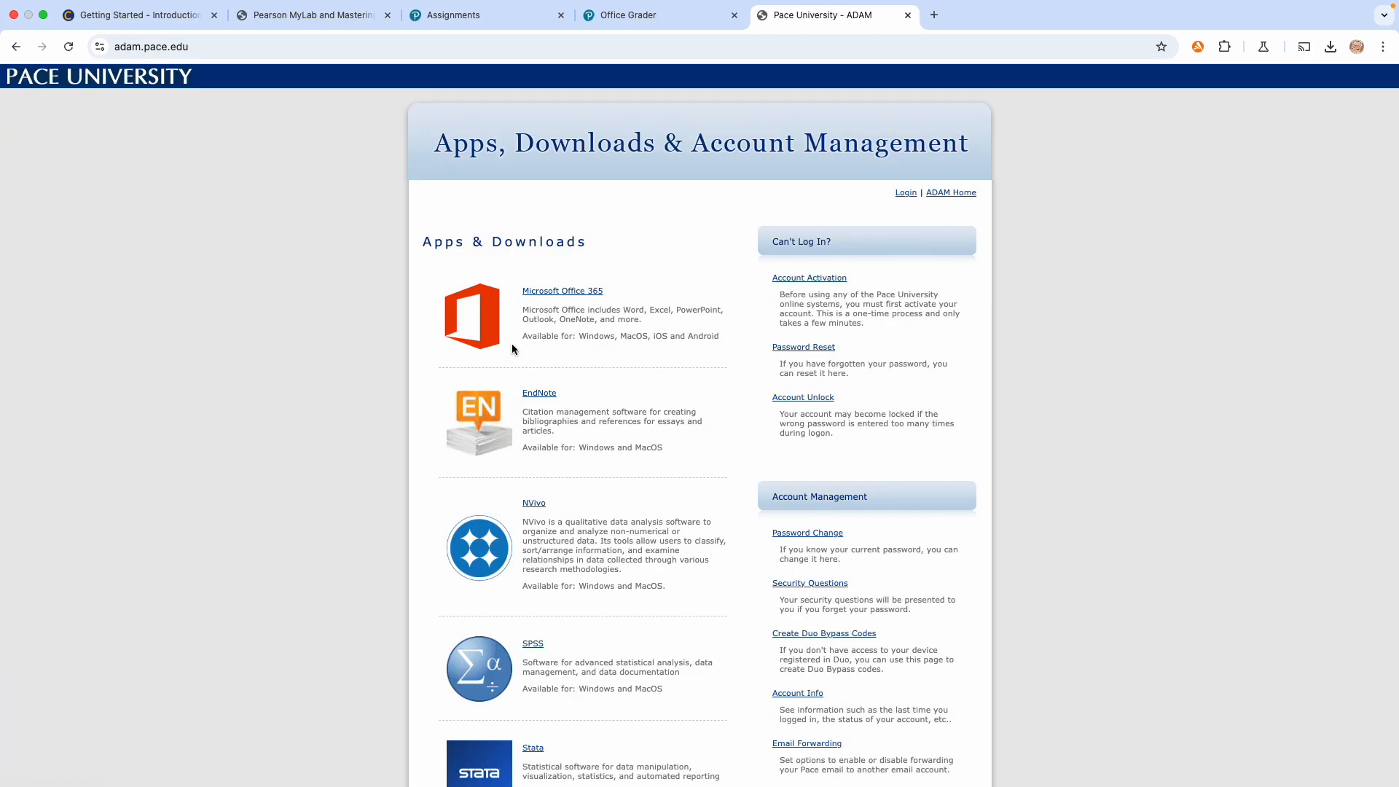
pyautogui.scroll(-1, 512, 343)
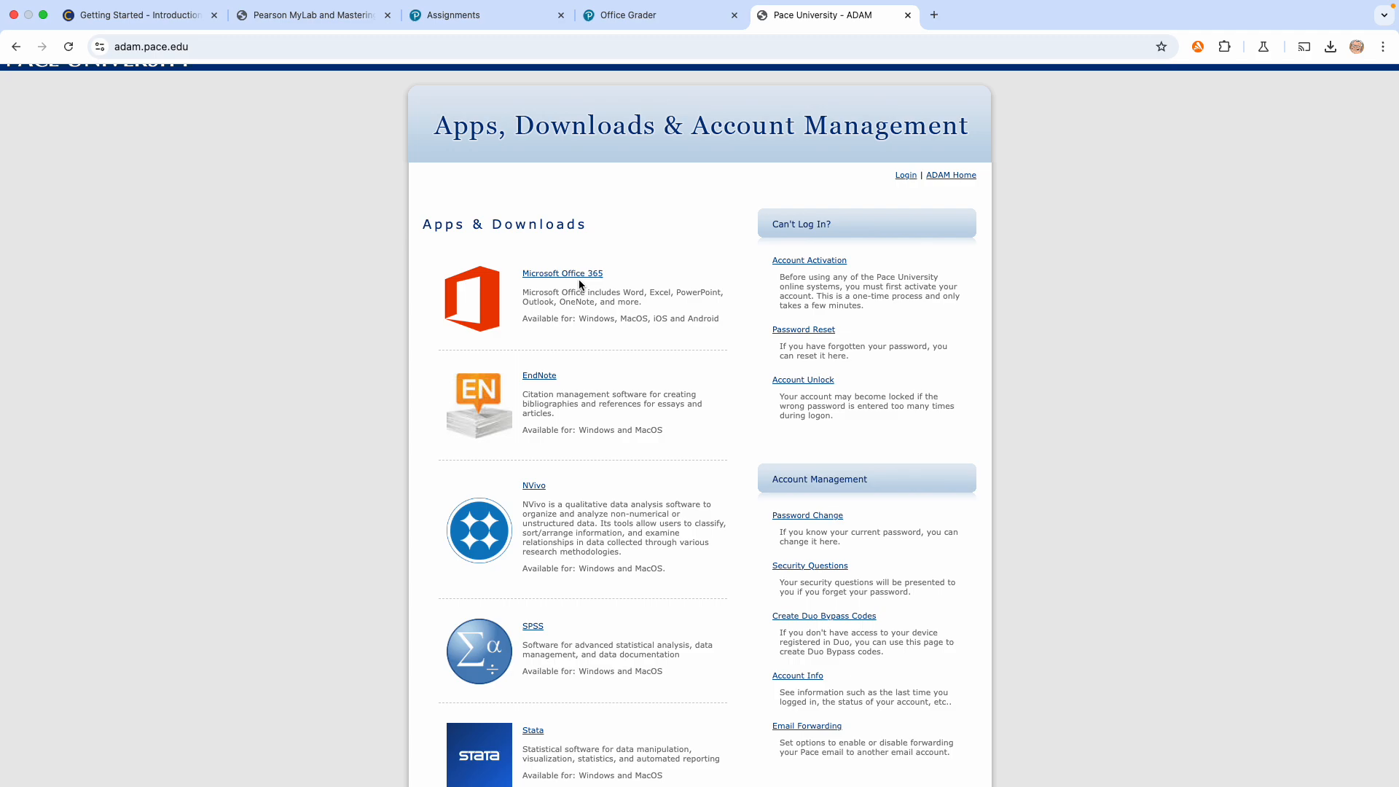
pyautogui.scroll(-2, 711, 230)
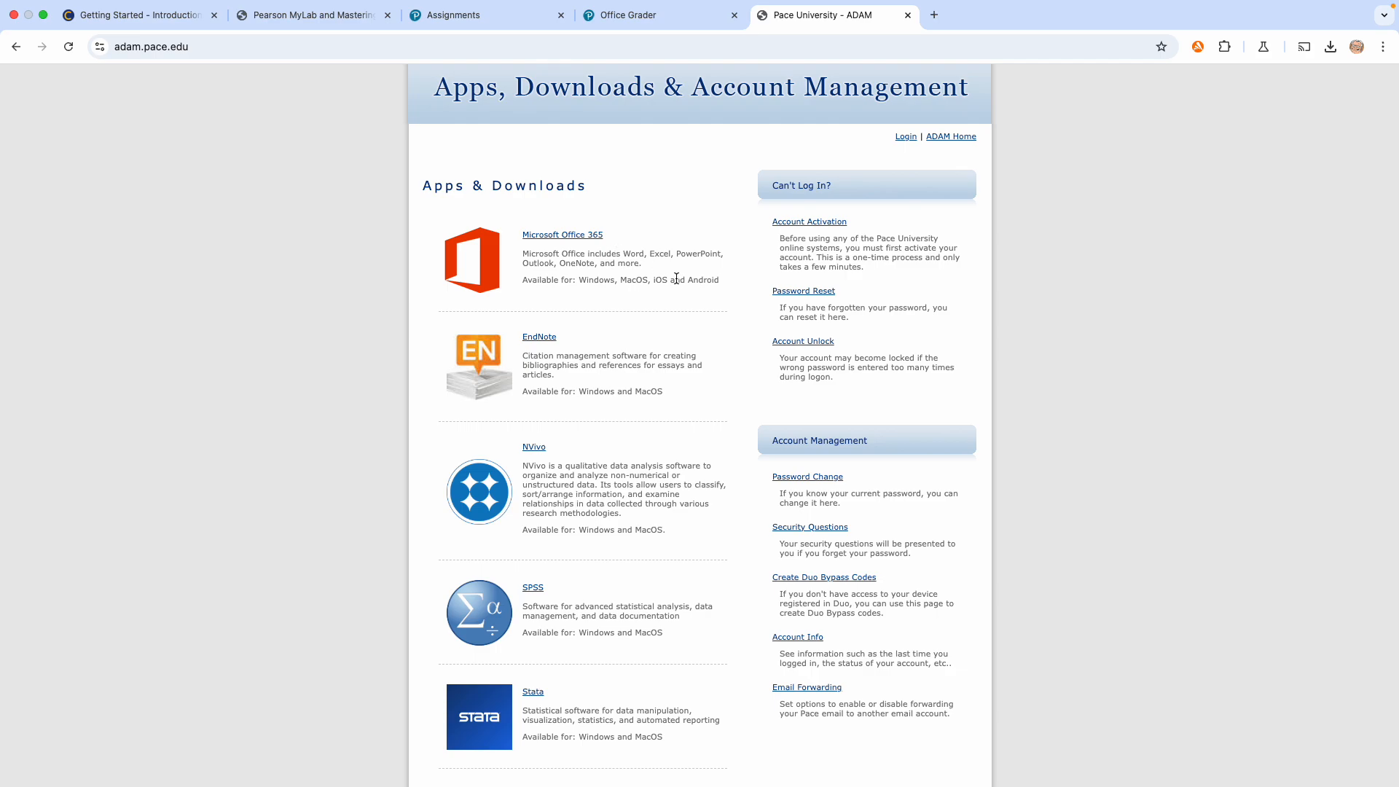
# Highlight the list of programs included with Microsoft Office 365 on the ADAM page, and clear the highlight.
pyautogui.click(625, 249)
pyautogui.moveTo(624, 249)
pyautogui.mouseDown()
pyautogui.moveTo(680, 249)
pyautogui.moveTo(596, 261)
pyautogui.moveTo(639, 266)
pyautogui.mouseUp()
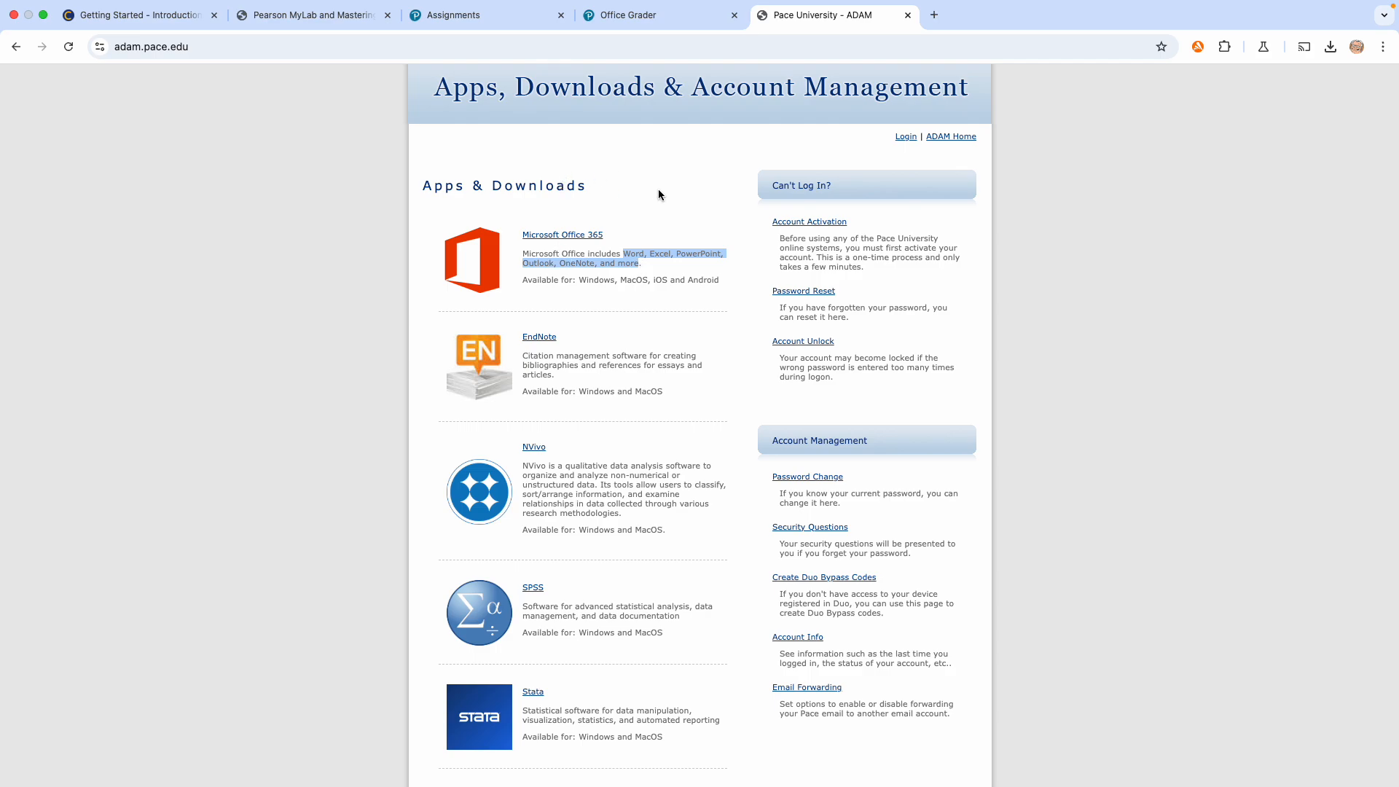
pyautogui.click(673, 162)
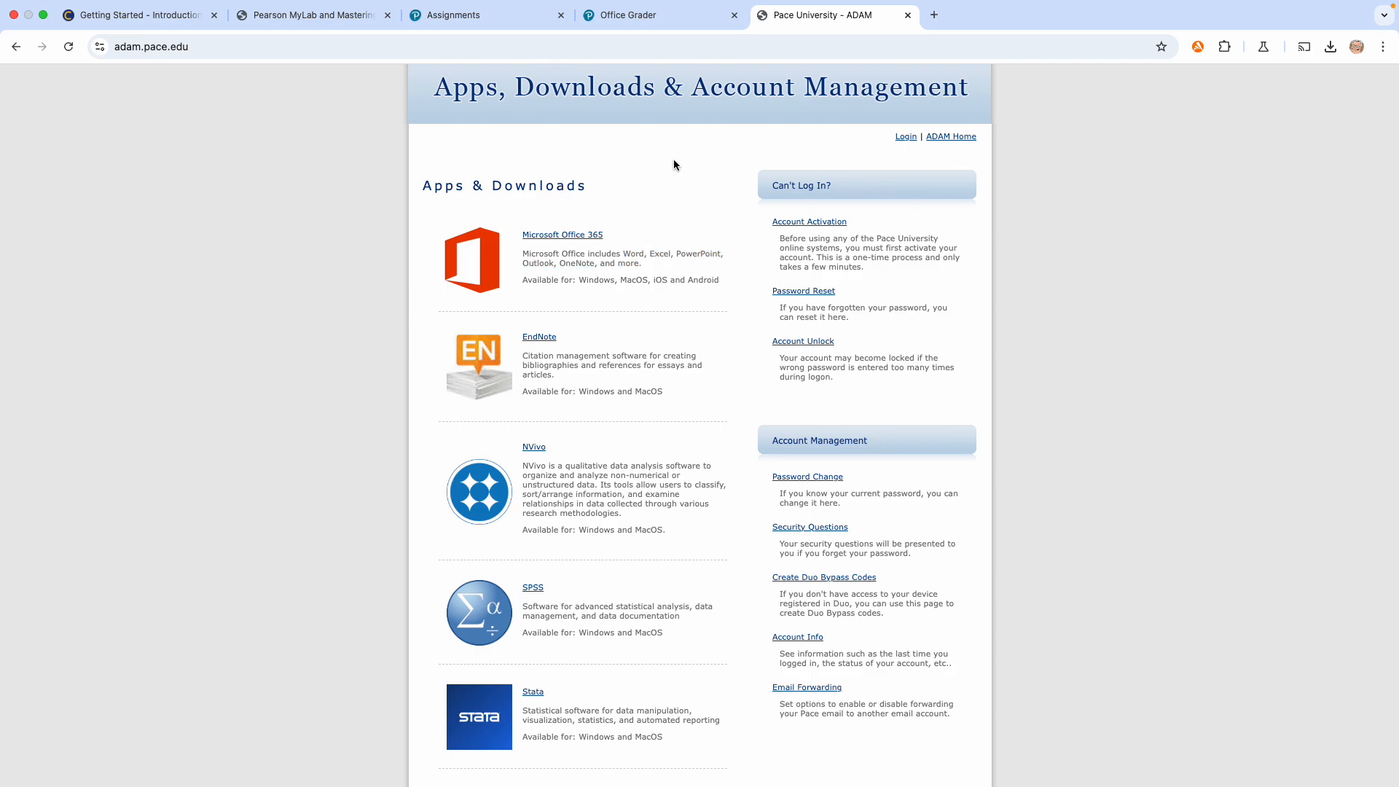
# Switch to Excel to look at the saved Baking Sales workbook.
pyautogui.moveTo(7, 368)
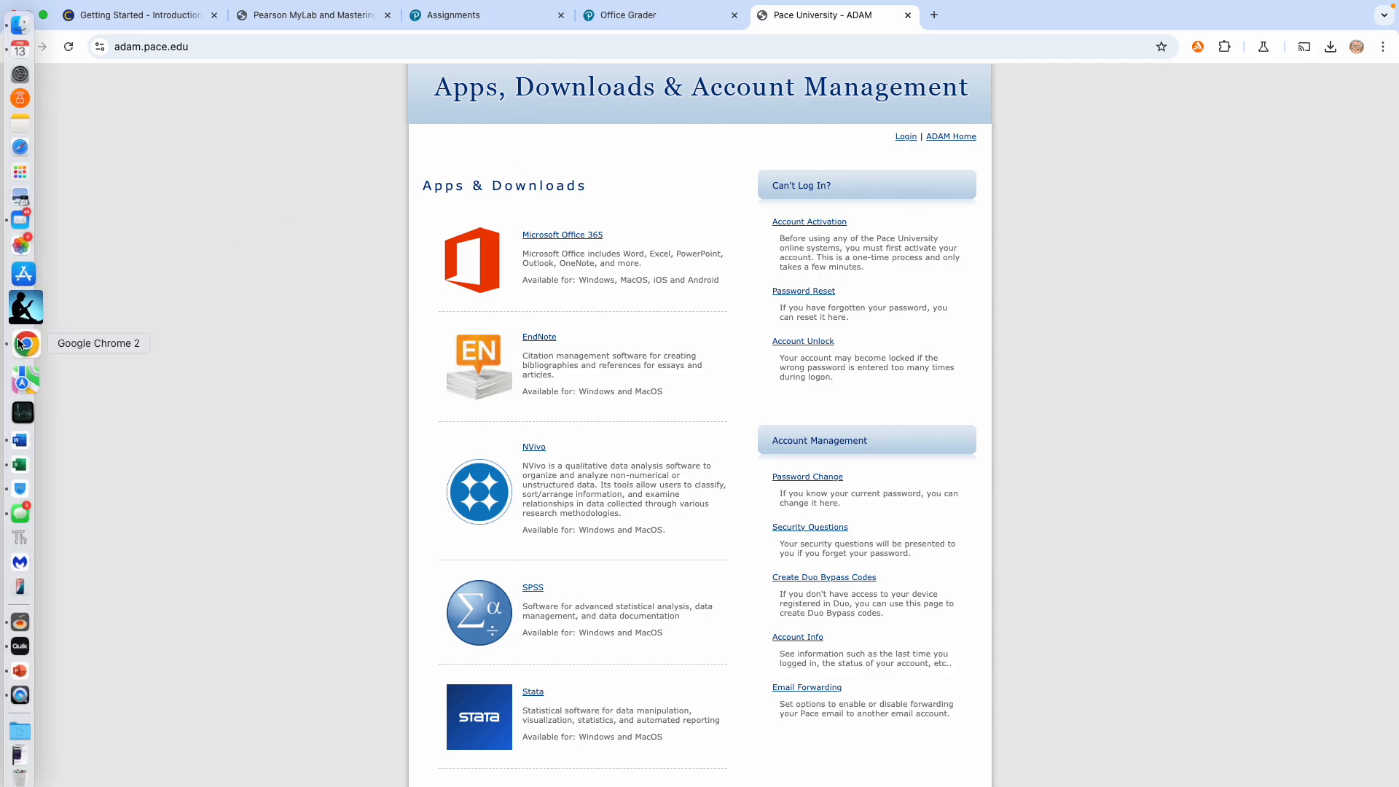
pyautogui.click(20, 343)
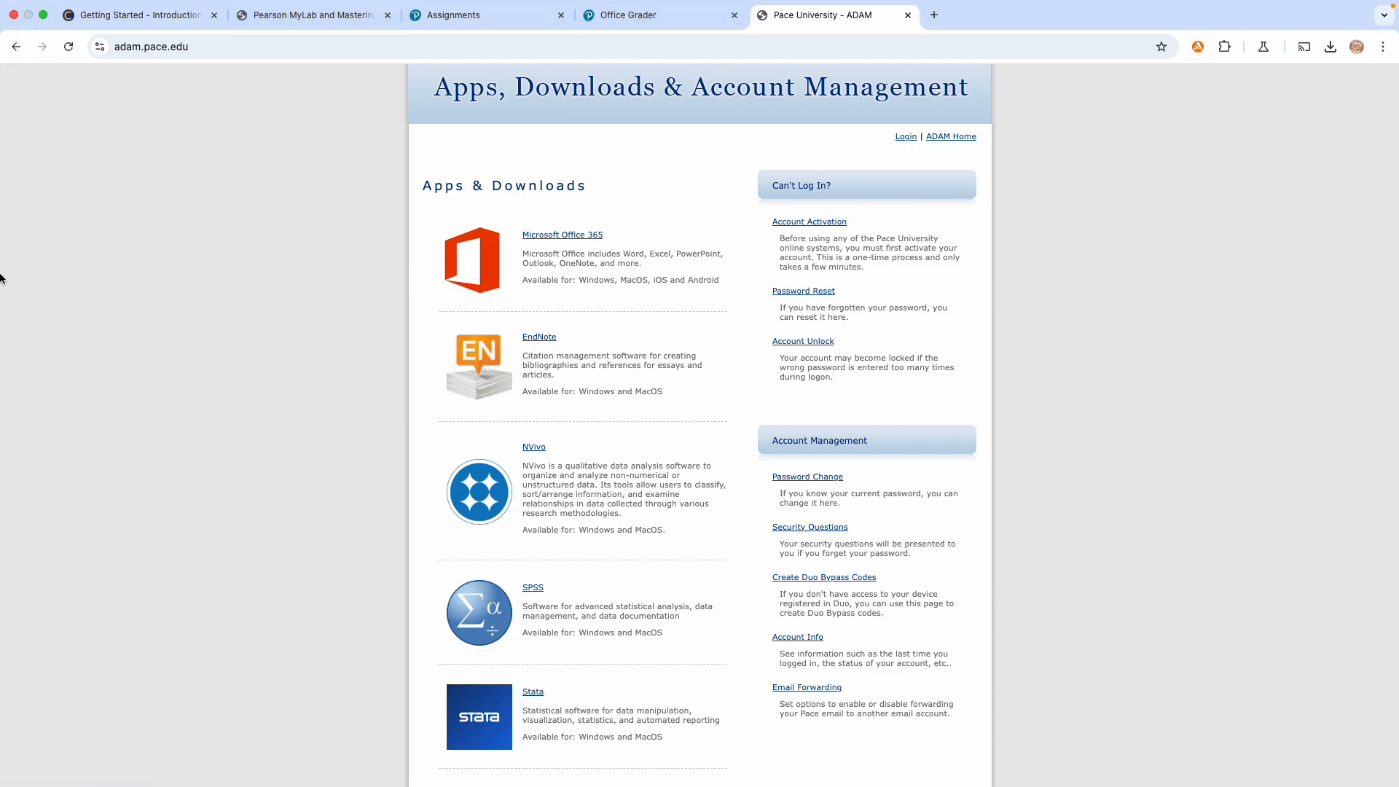
pyautogui.moveTo(2, 281)
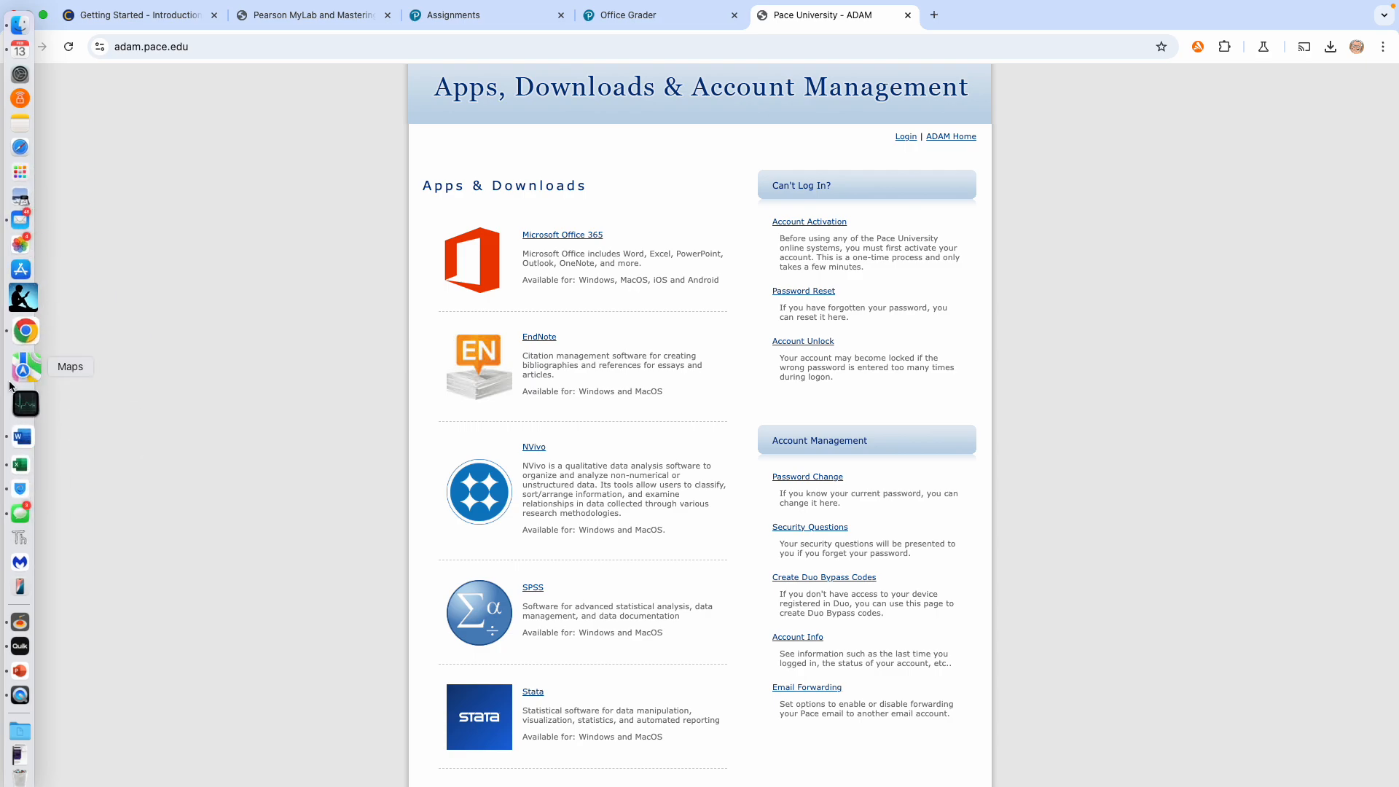
pyautogui.click(10, 406)
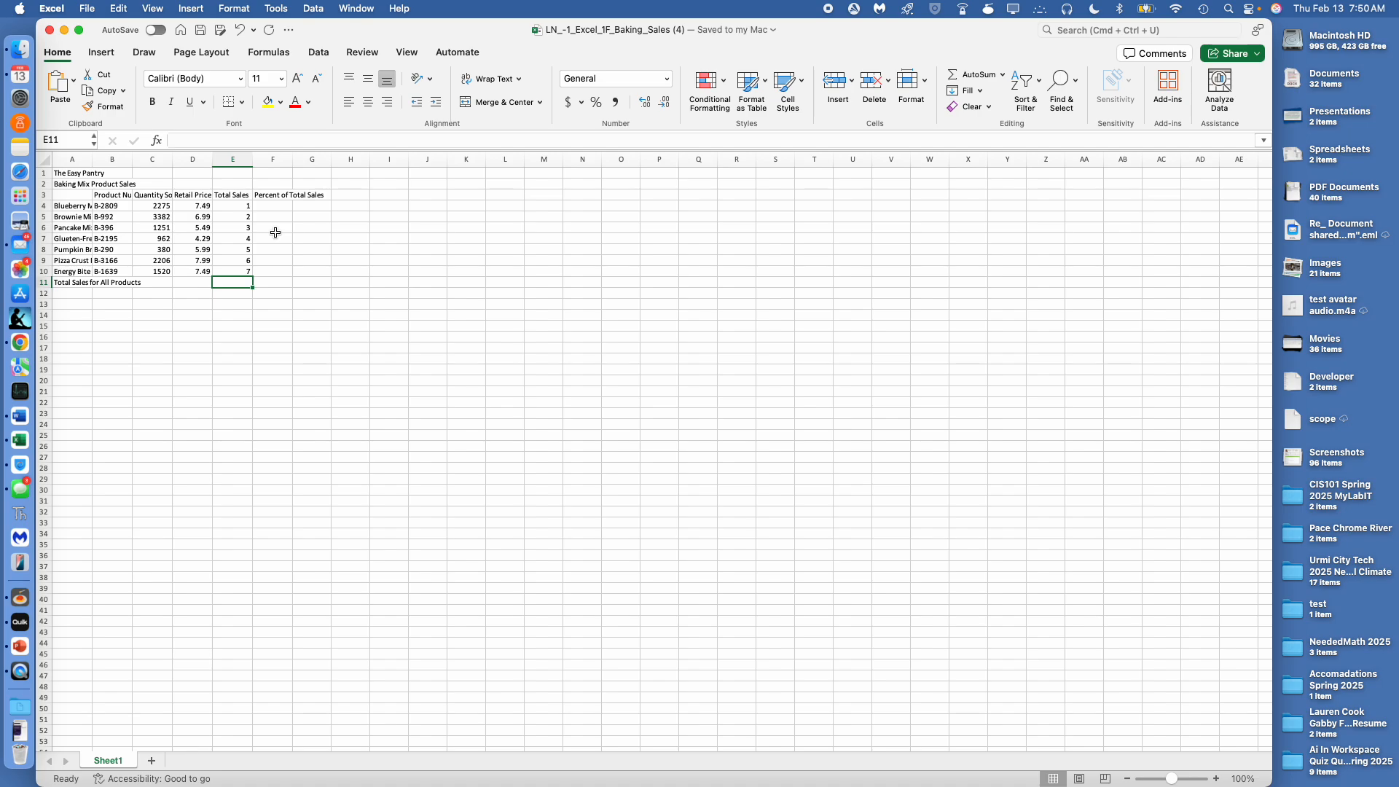
# Switch back to Chrome, return to the Office Grader page and close the Download Starting Materials dialog.
pyautogui.click(29, 349)
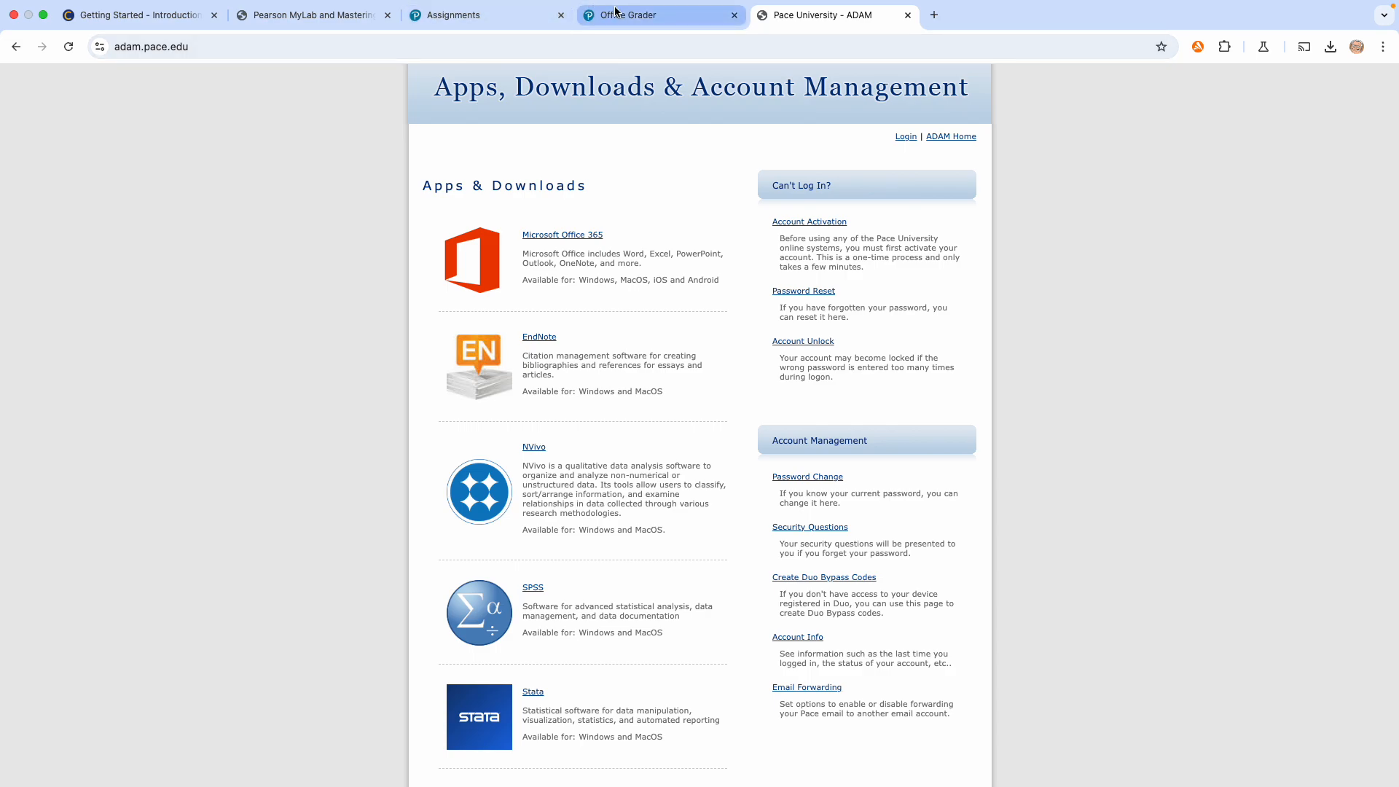
pyautogui.click(621, 16)
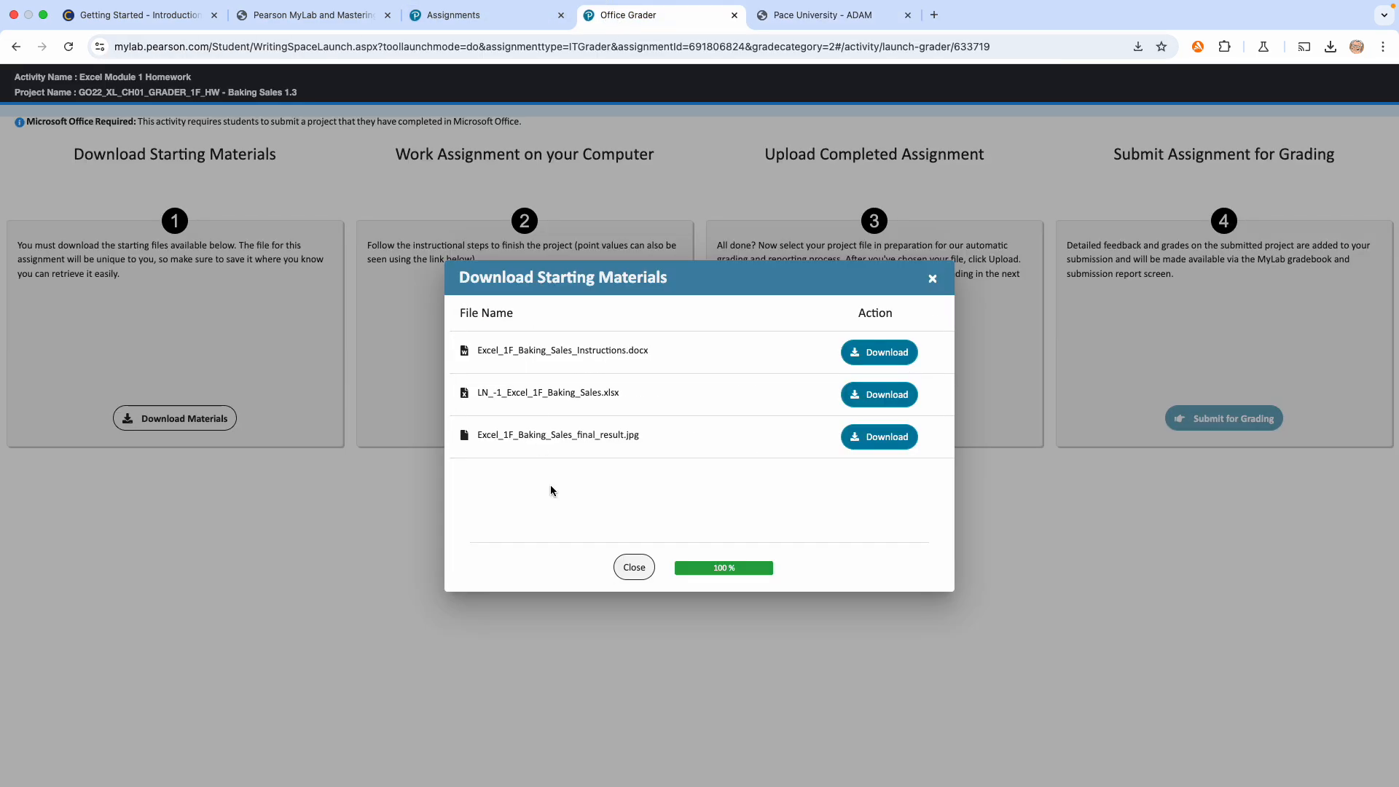
pyautogui.click(632, 562)
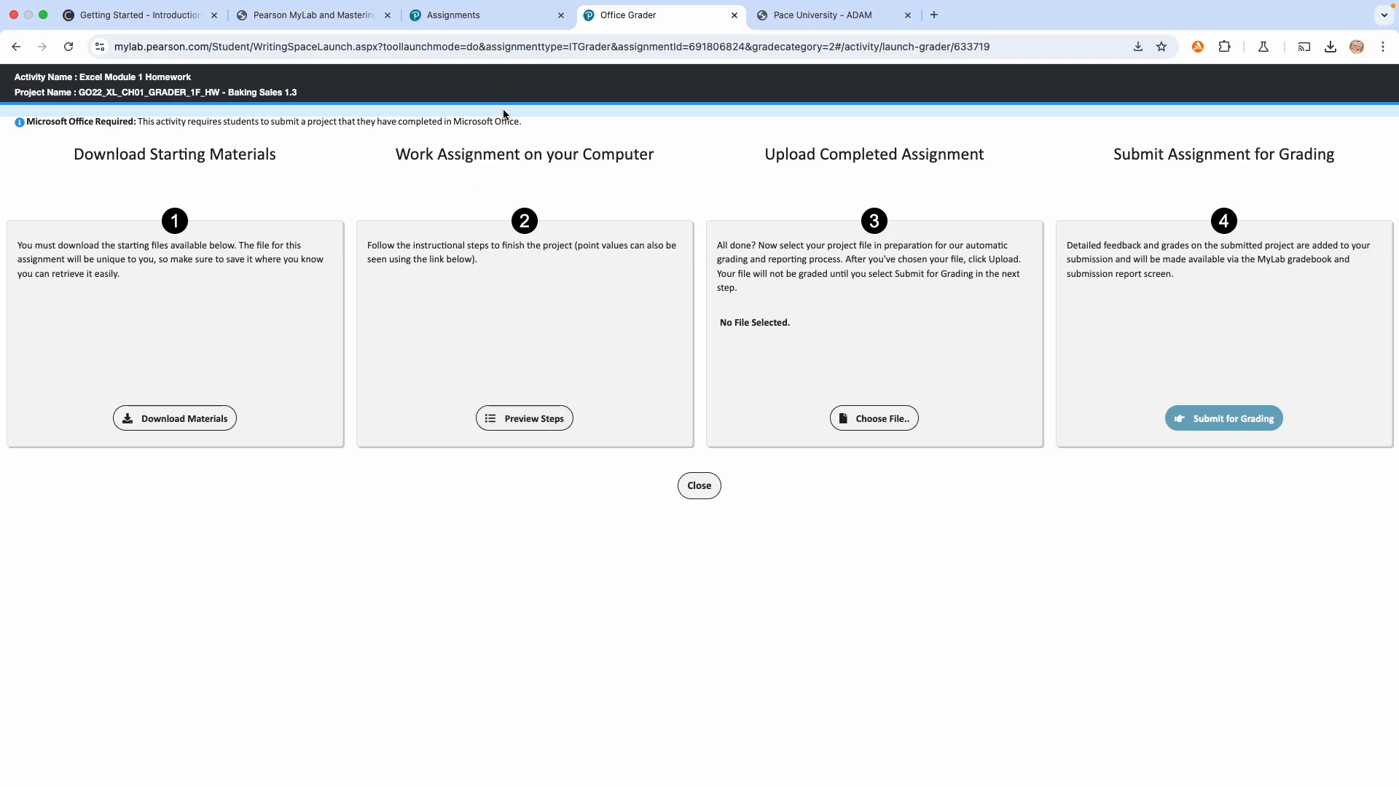
# Preview the homework's assignment instructions and points per step, and close the preview.
pyautogui.click(547, 417)
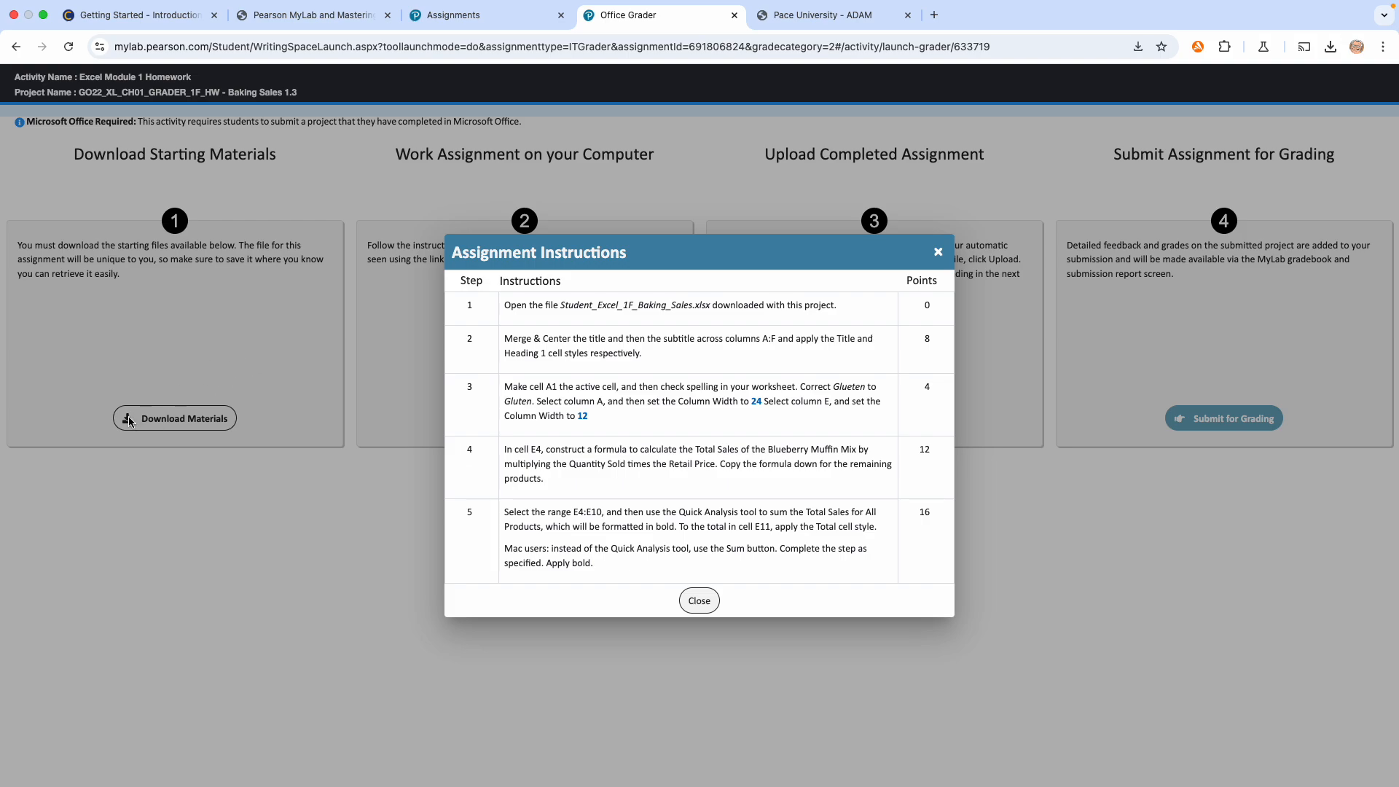
pyautogui.scroll(-4, 528, 365)
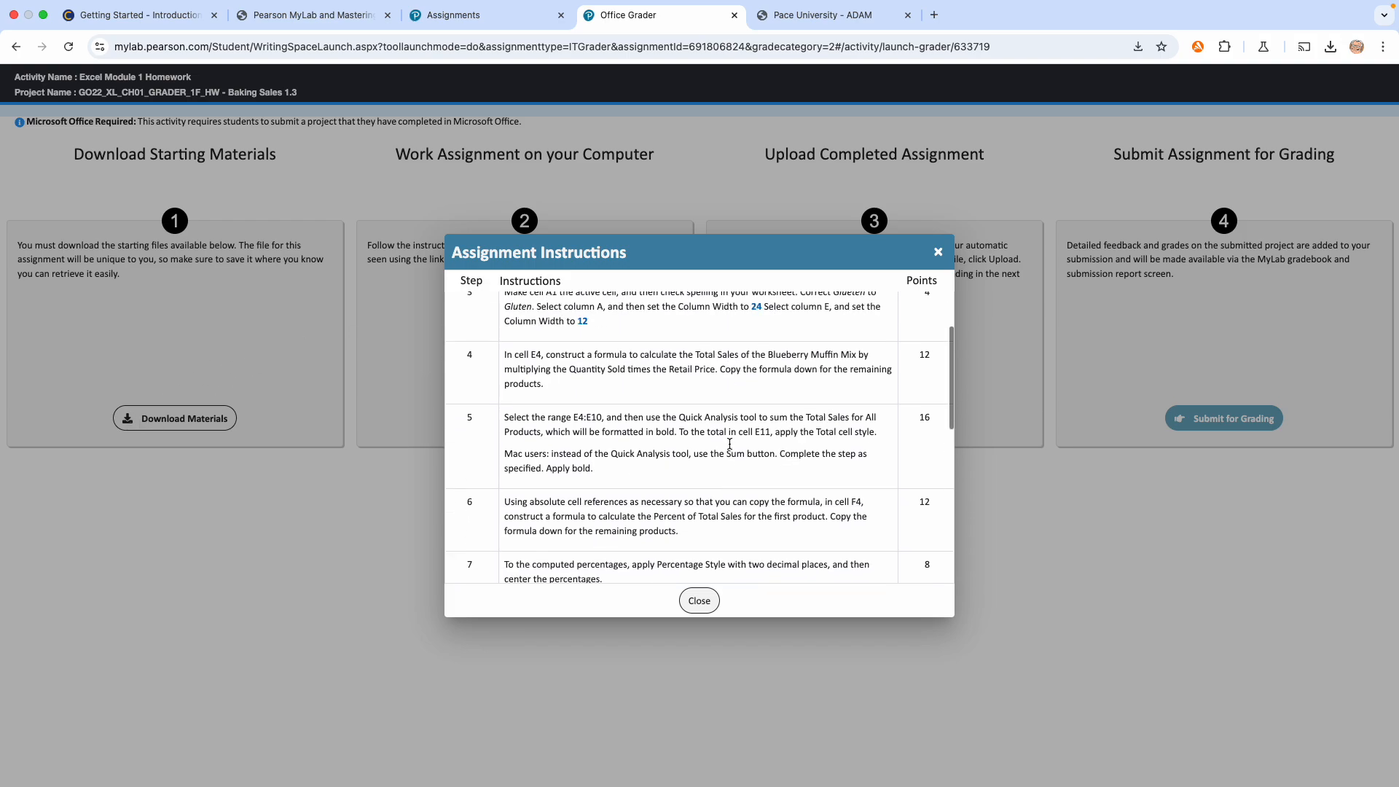
pyautogui.scroll(4, 527, 365)
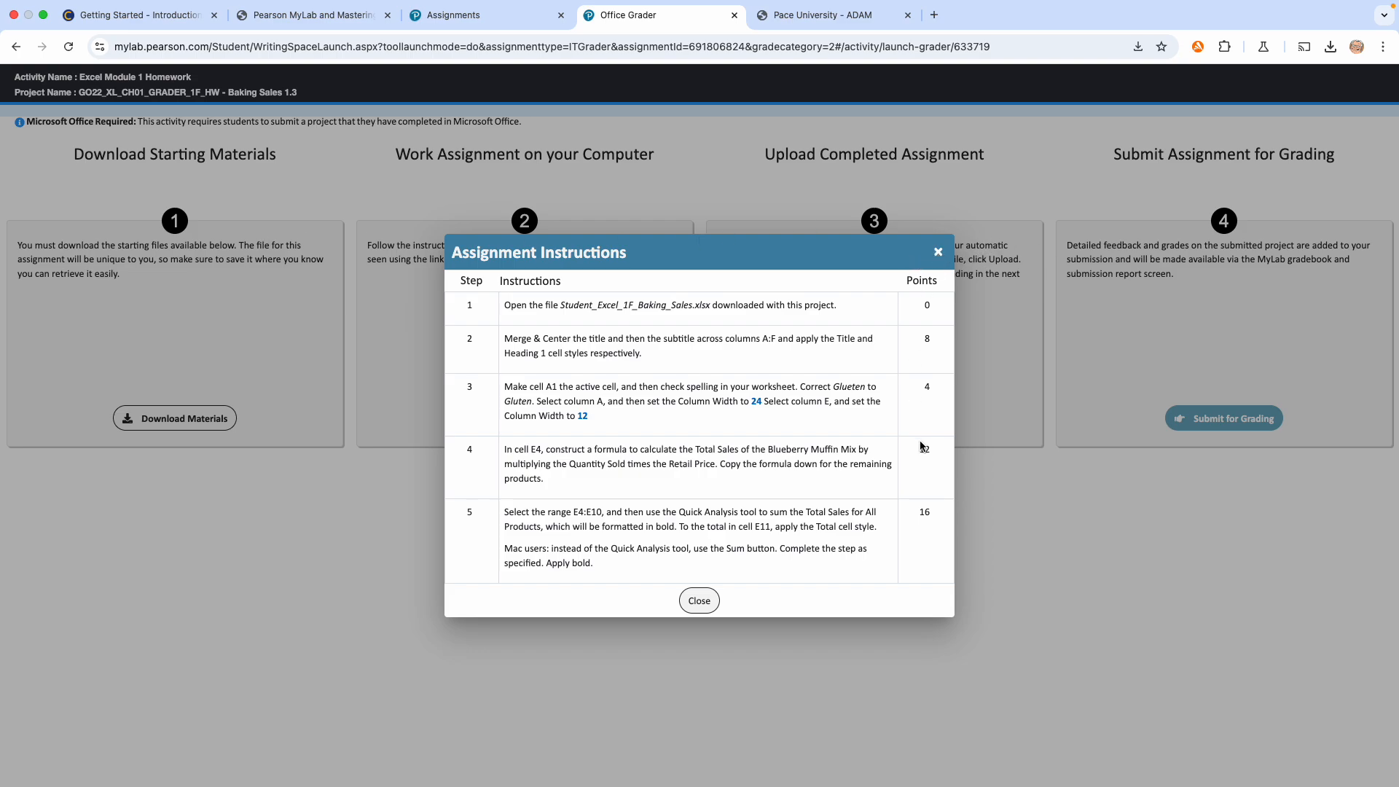
pyautogui.scroll(-5, 929, 336)
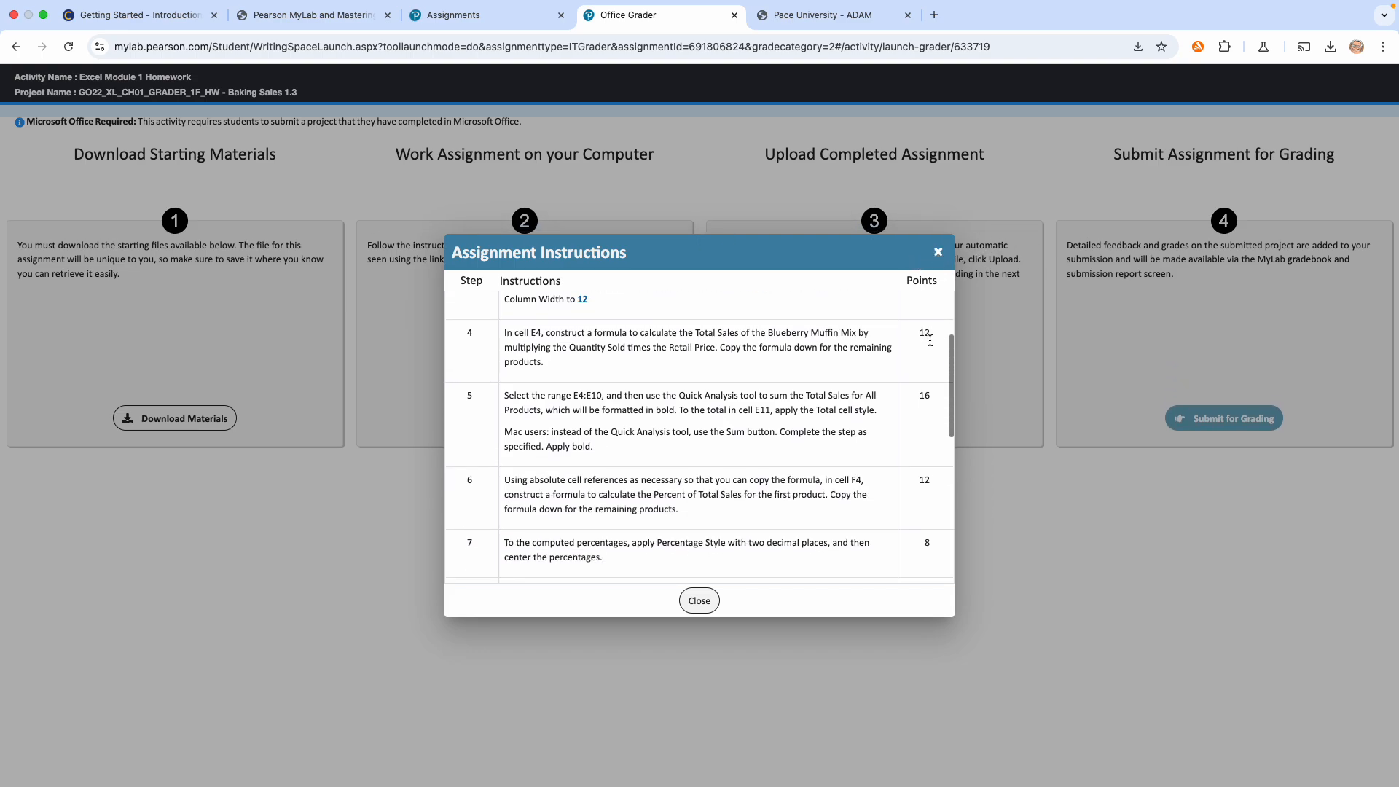
pyautogui.scroll(5, 929, 338)
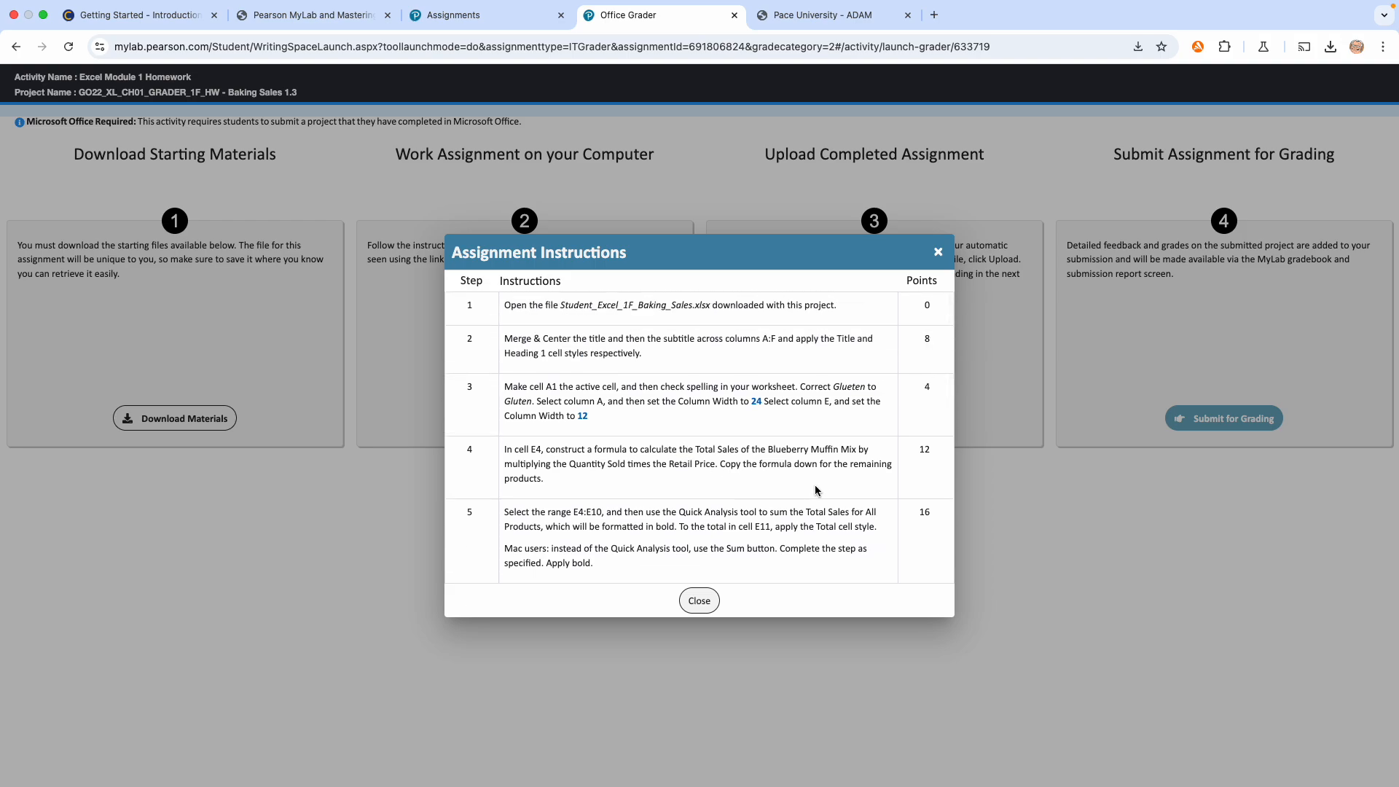
pyautogui.click(938, 255)
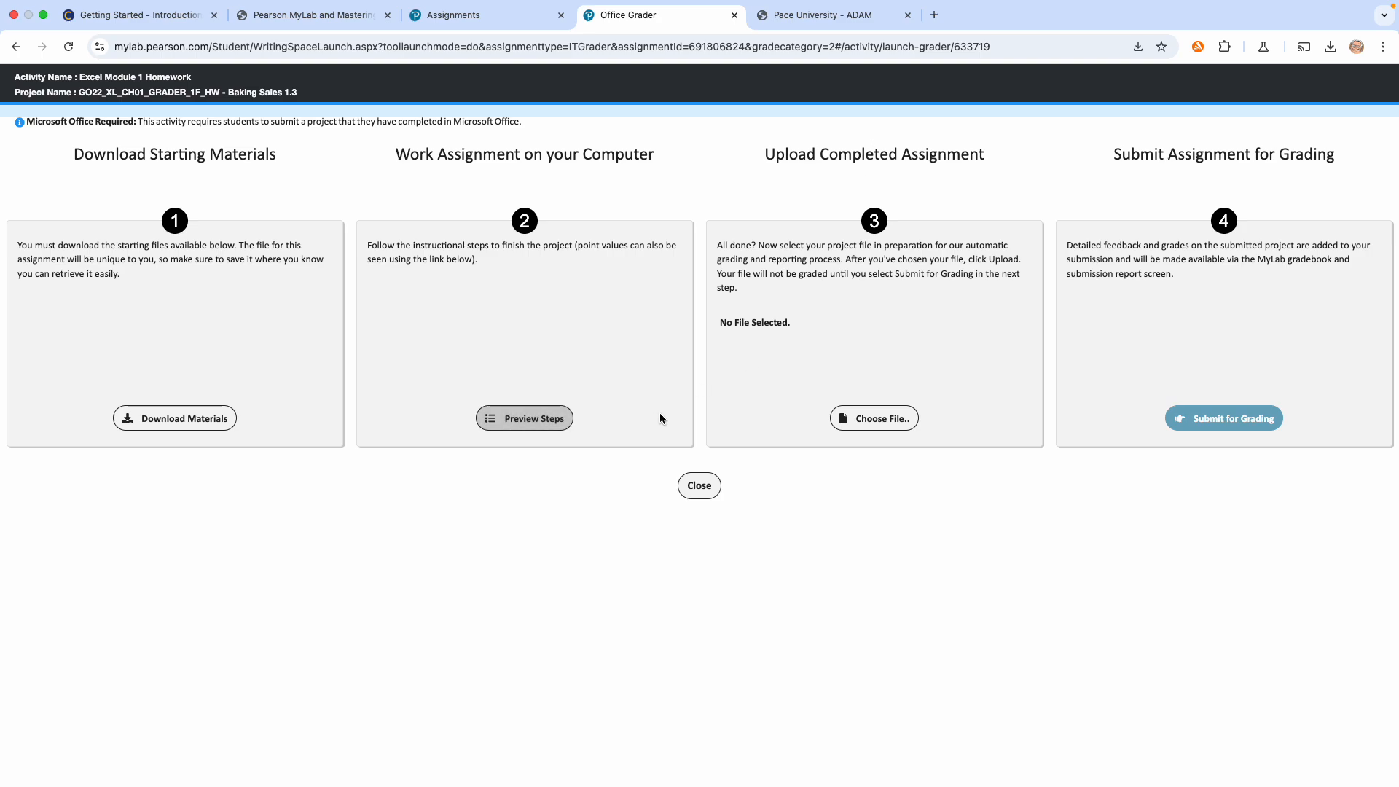
# Upload "LN_-1_Excel_1F_Baking_Sales (4).xlsx" from the Desktop folder "CIS101 Spring 2025 MyLabIT" and submit it for grading.
pyautogui.click(872, 422)
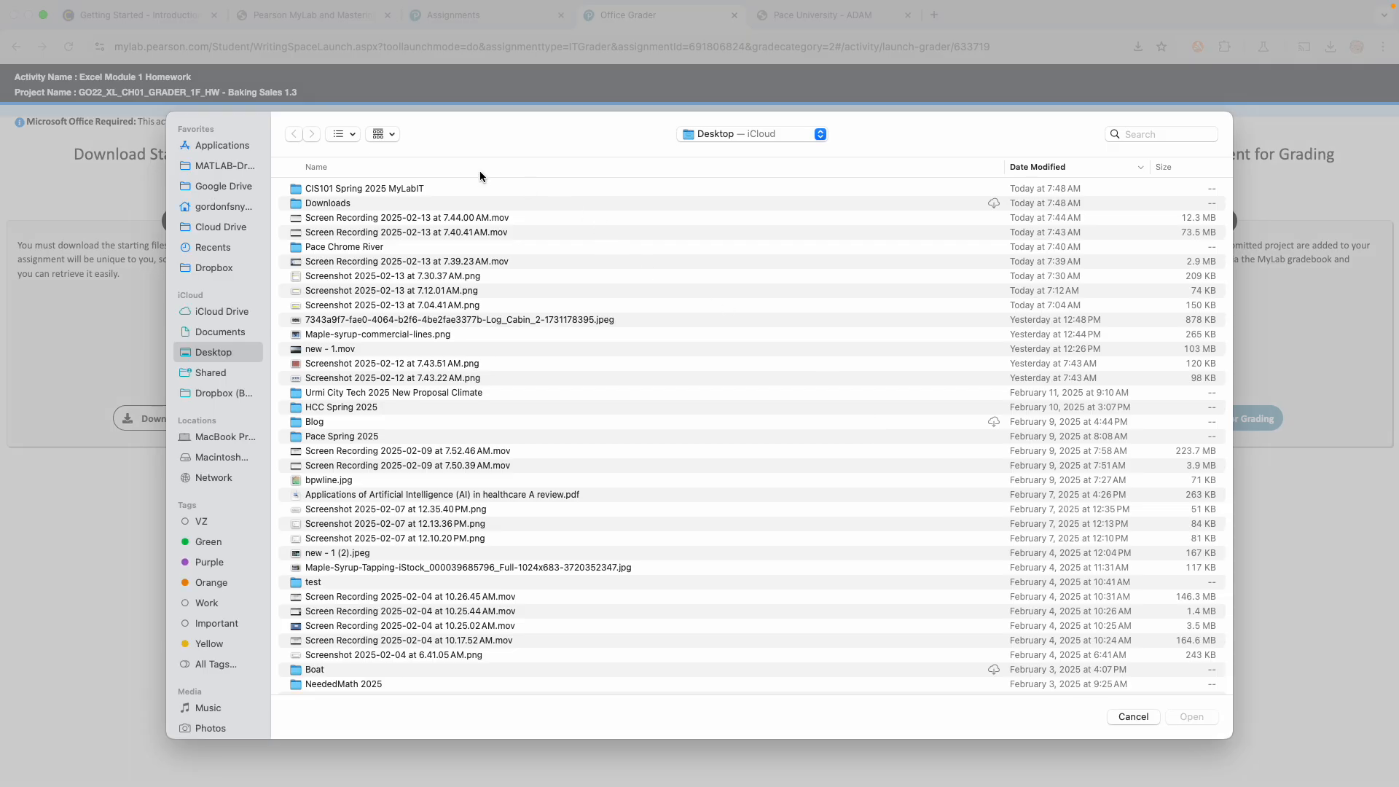
pyautogui.doubleClick(365, 190)
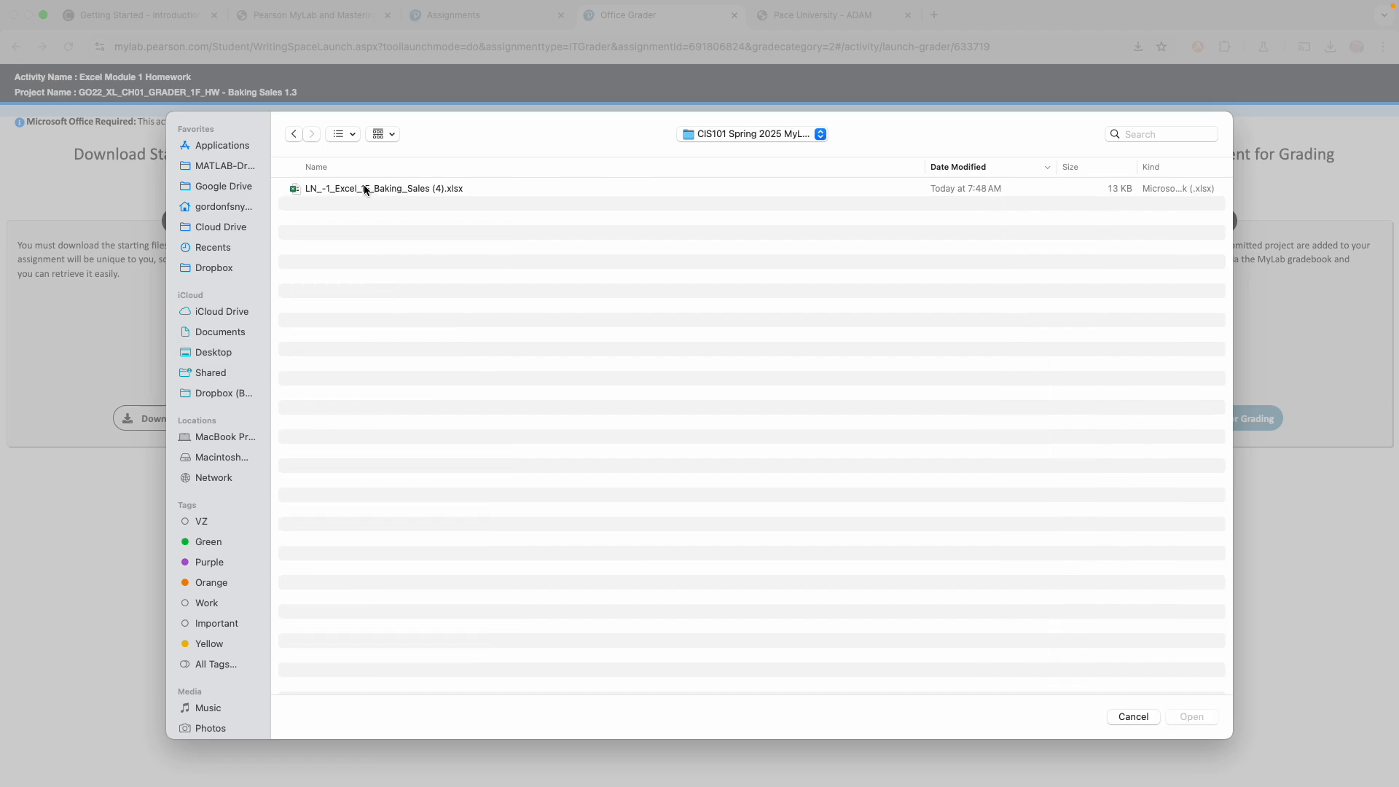
pyautogui.click(366, 189)
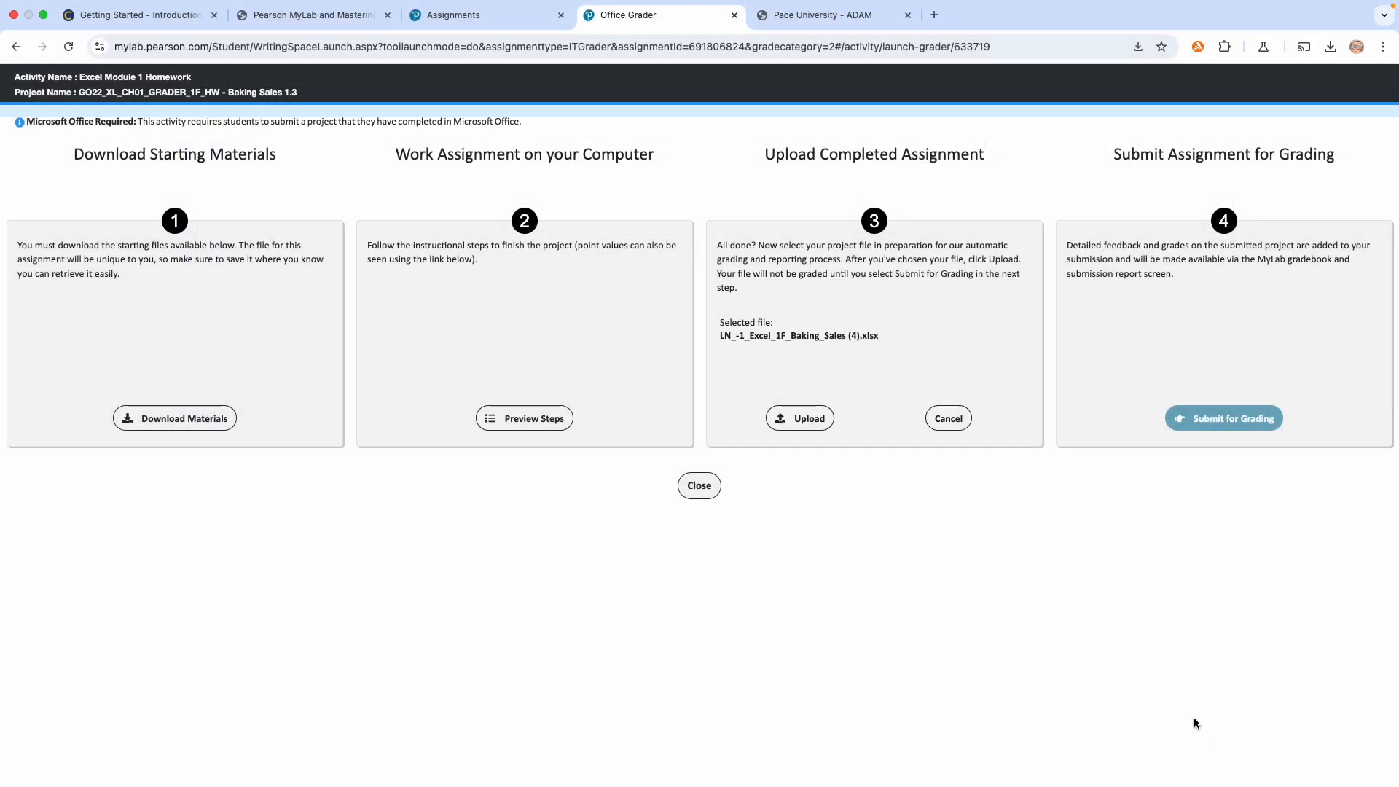
pyautogui.click(793, 421)
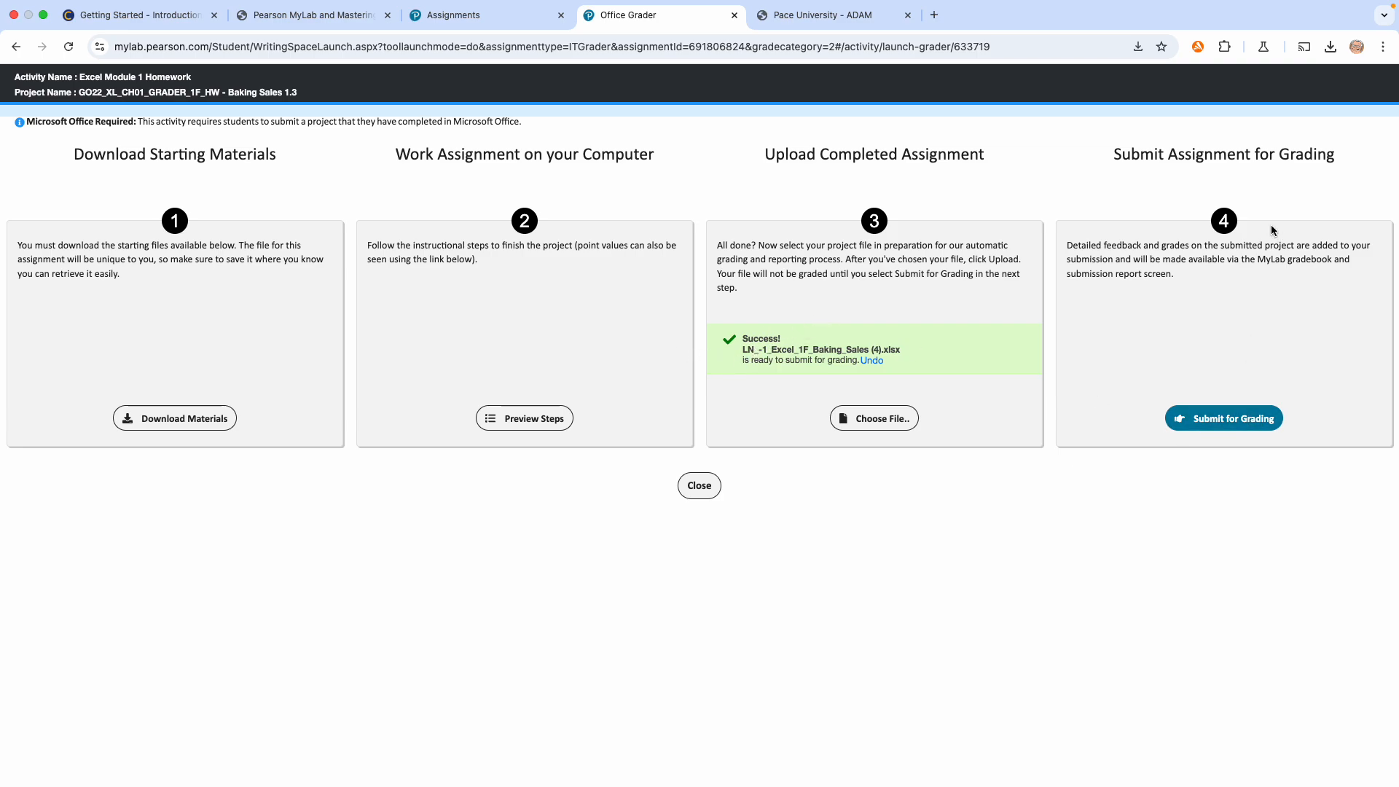
pyautogui.click(1211, 420)
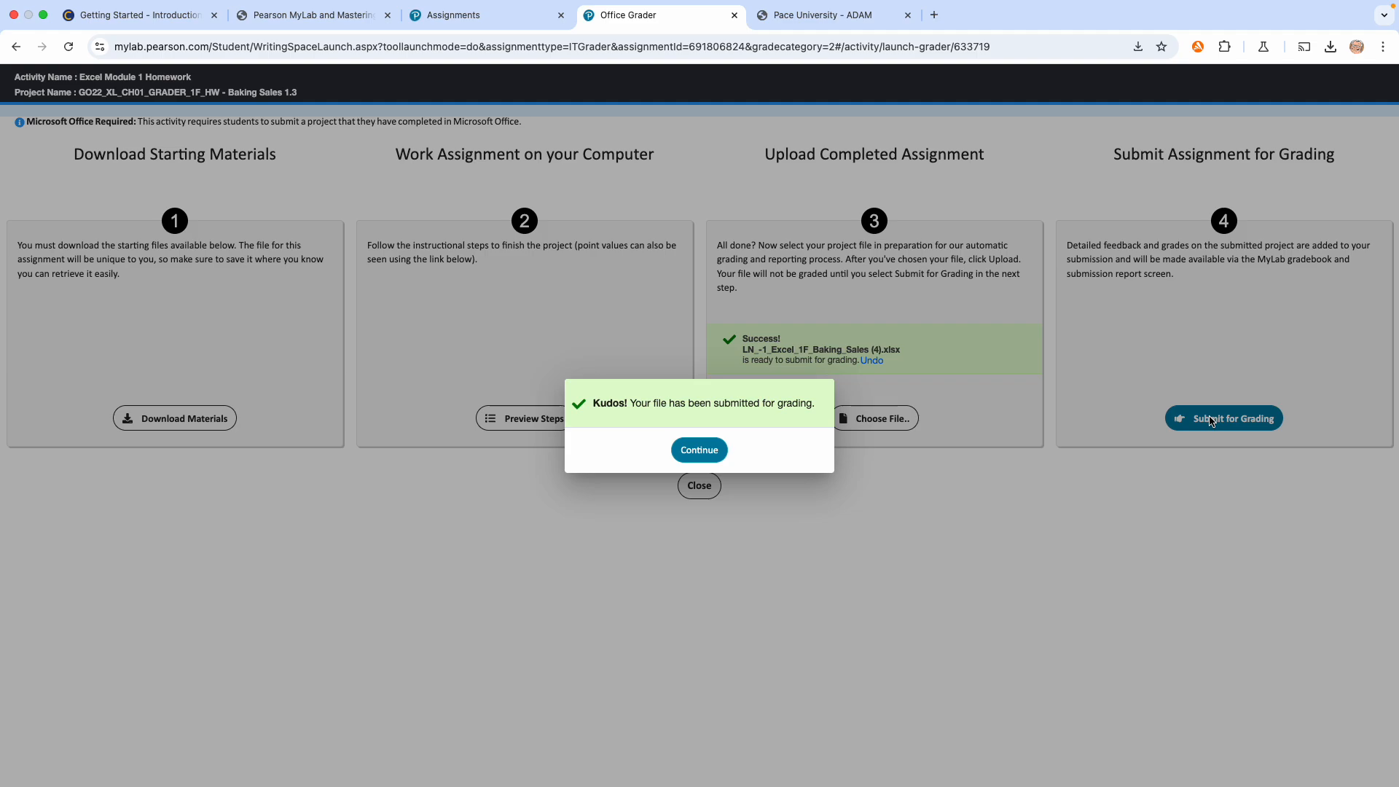
pyautogui.click(688, 452)
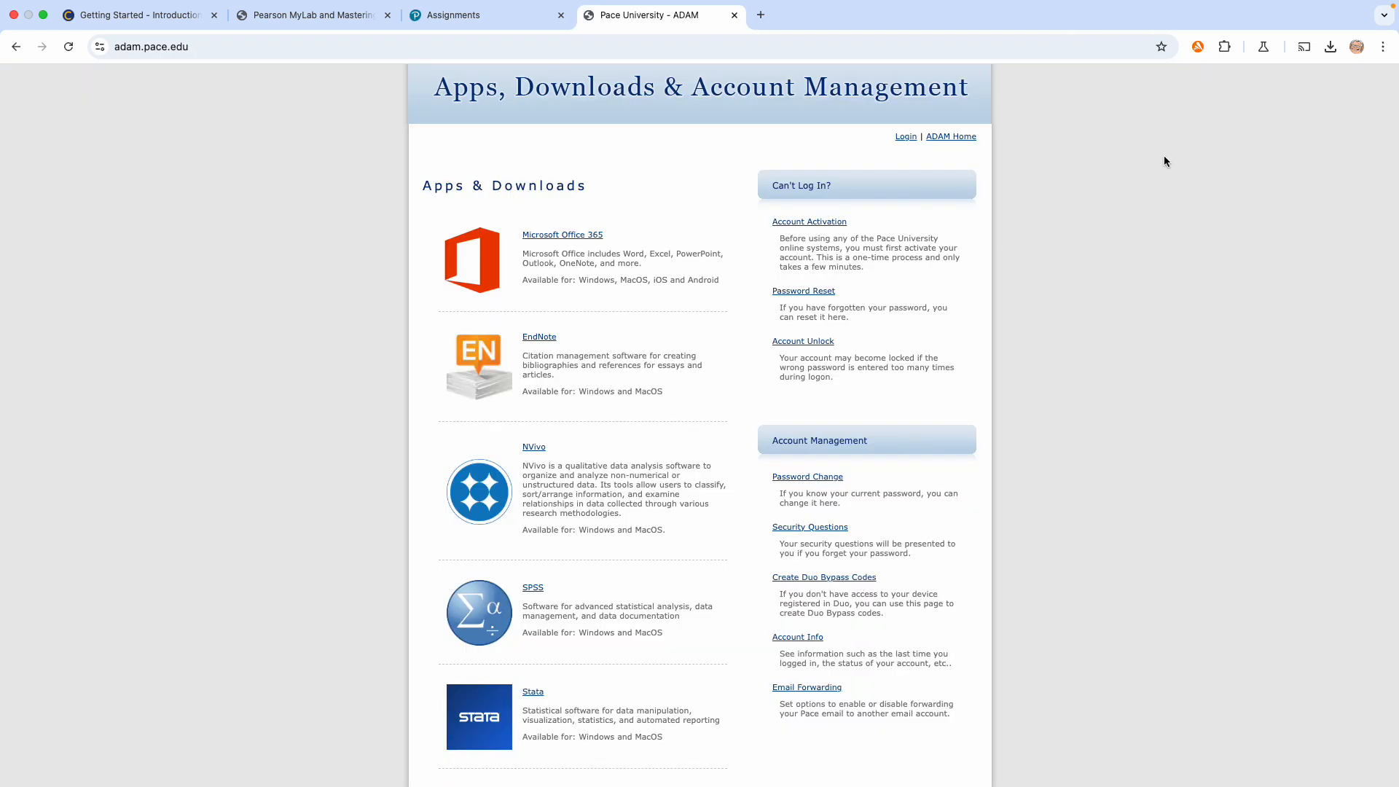
# Return to the Assignments page, open the review of Excel Module 1 Homework and examine the points earned per step in the score card.
pyautogui.moveTo(765, 3)
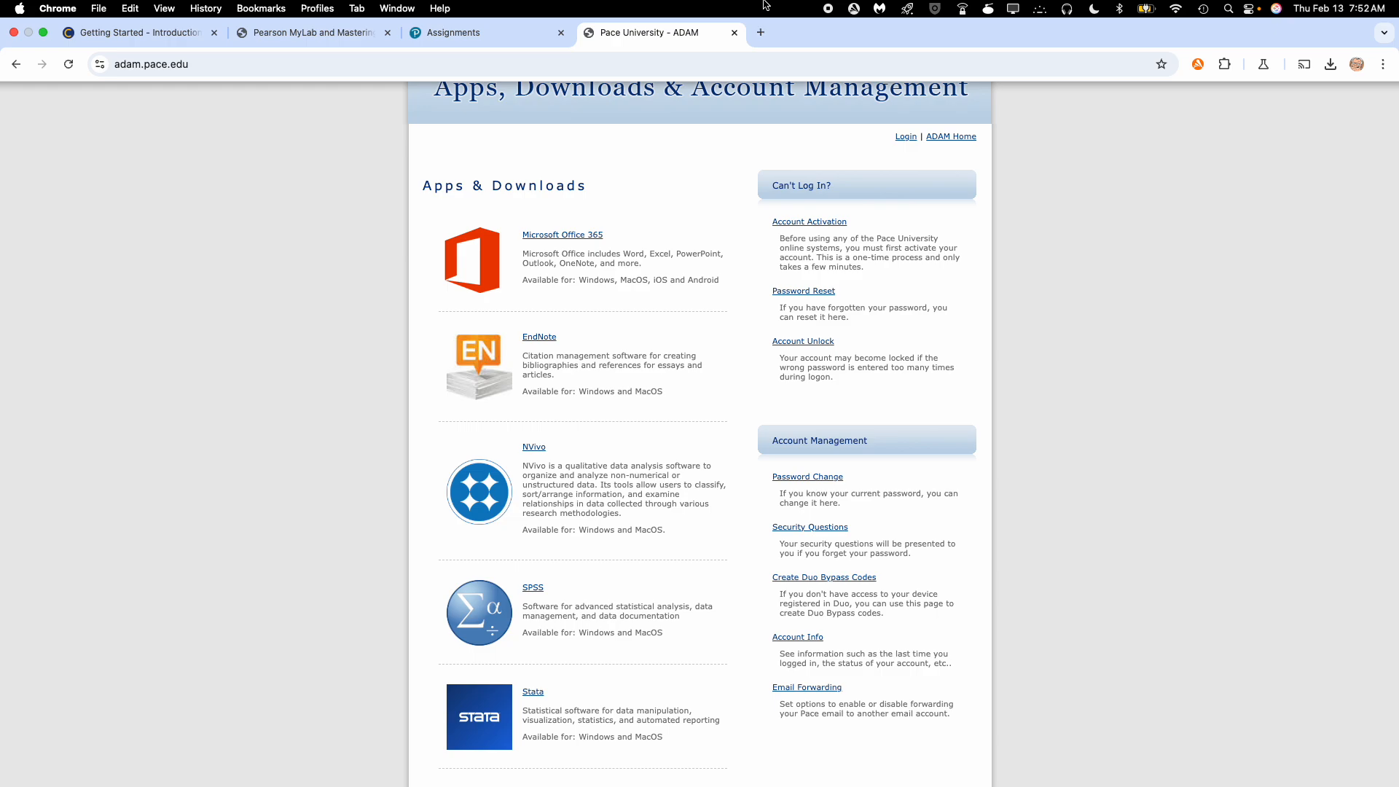
pyautogui.click(447, 33)
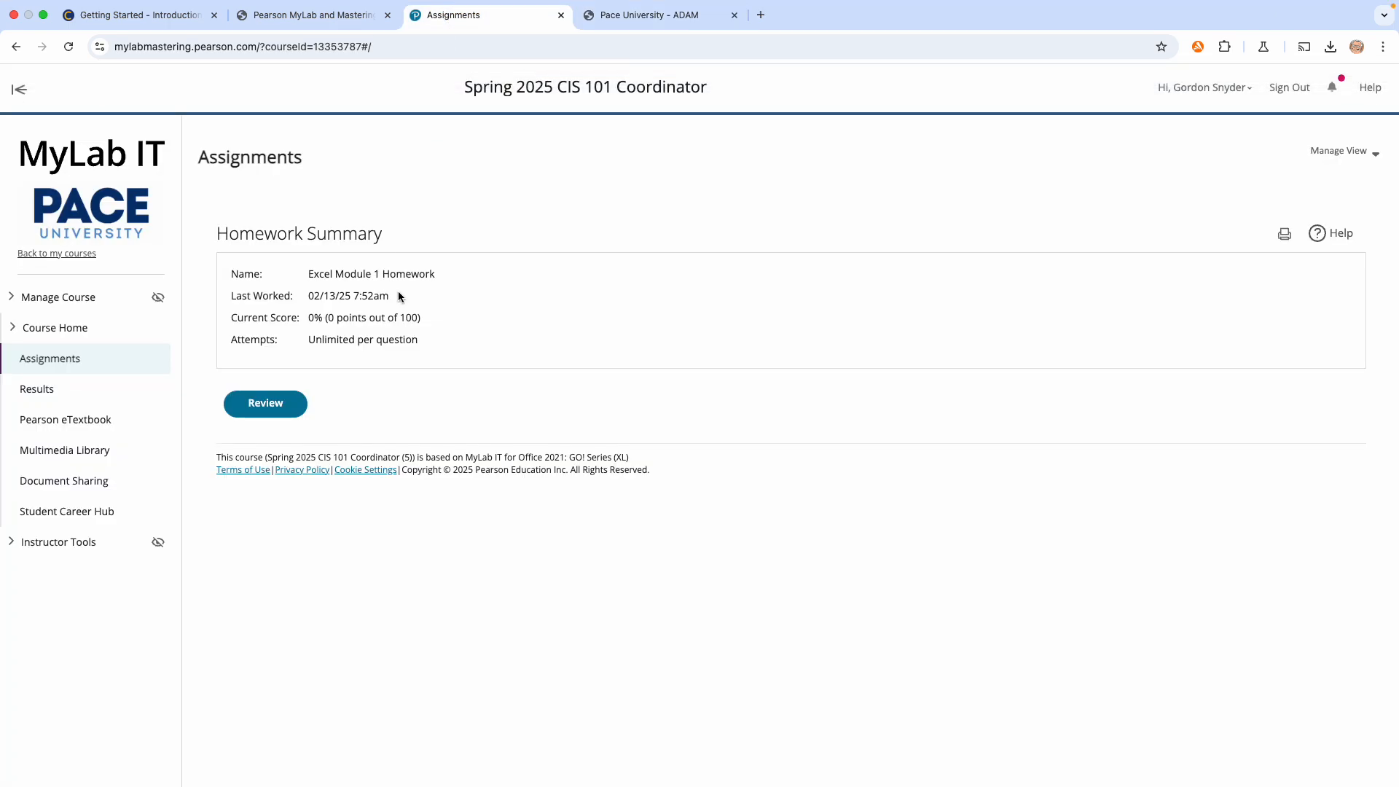
pyautogui.moveTo(805, 2)
pyautogui.click(269, 406)
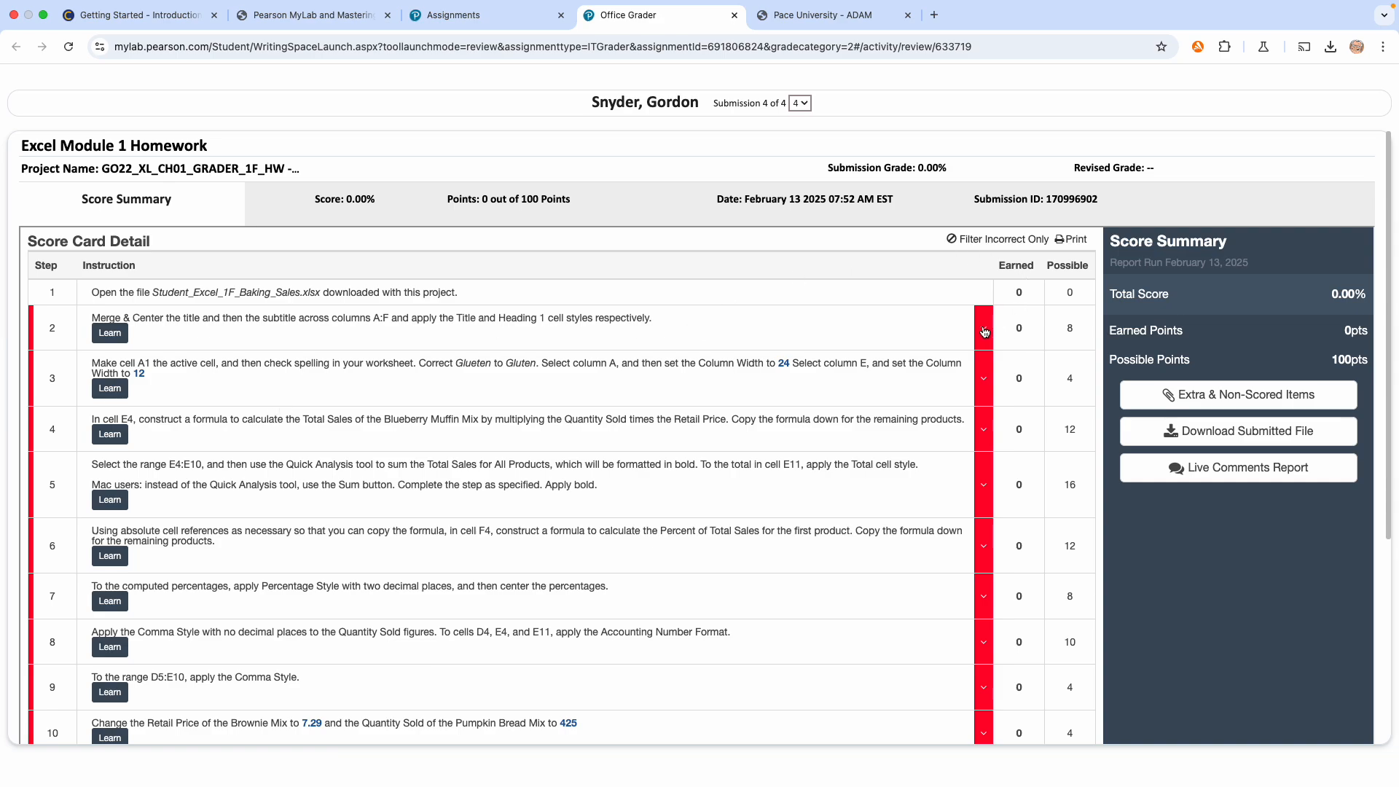
pyautogui.scroll(-1, 984, 333)
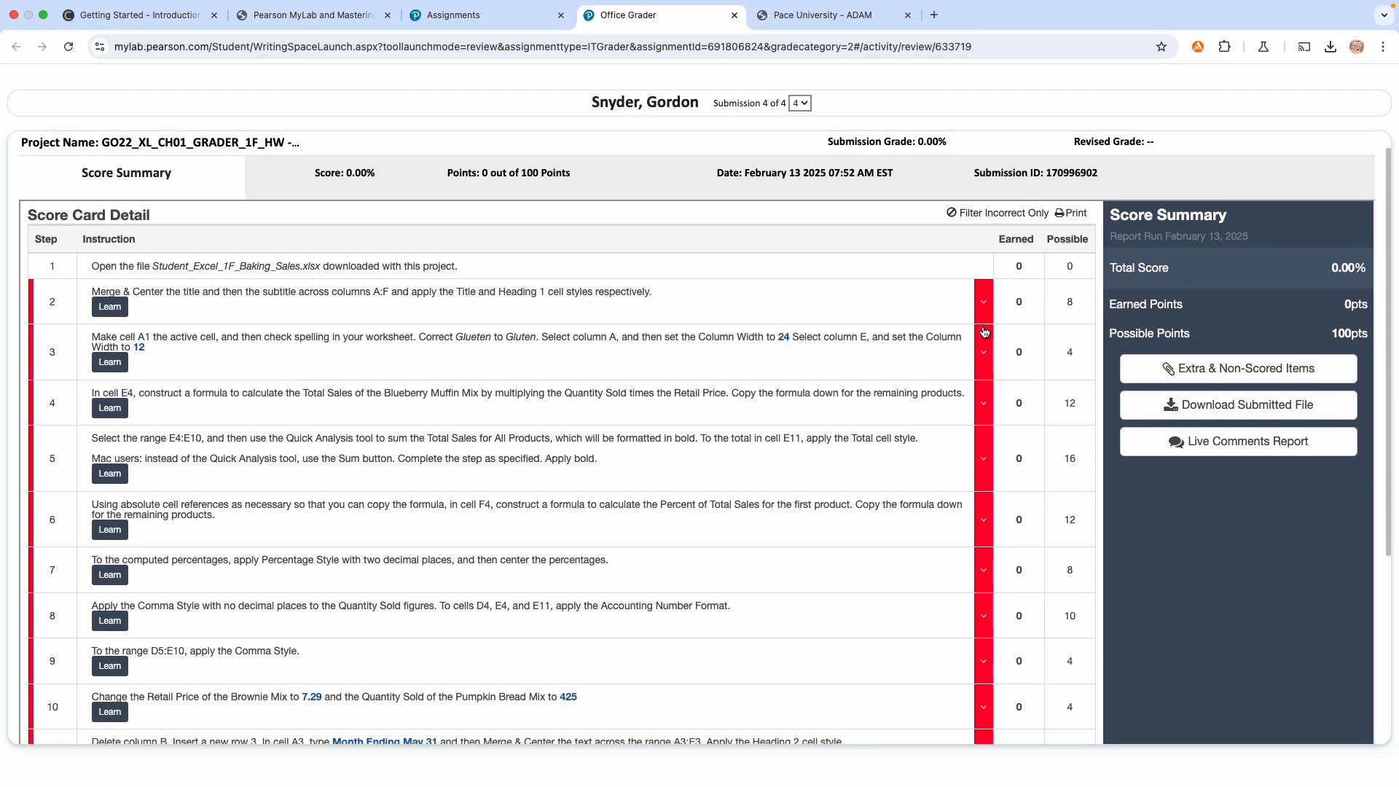
pyautogui.scroll(-8, 984, 332)
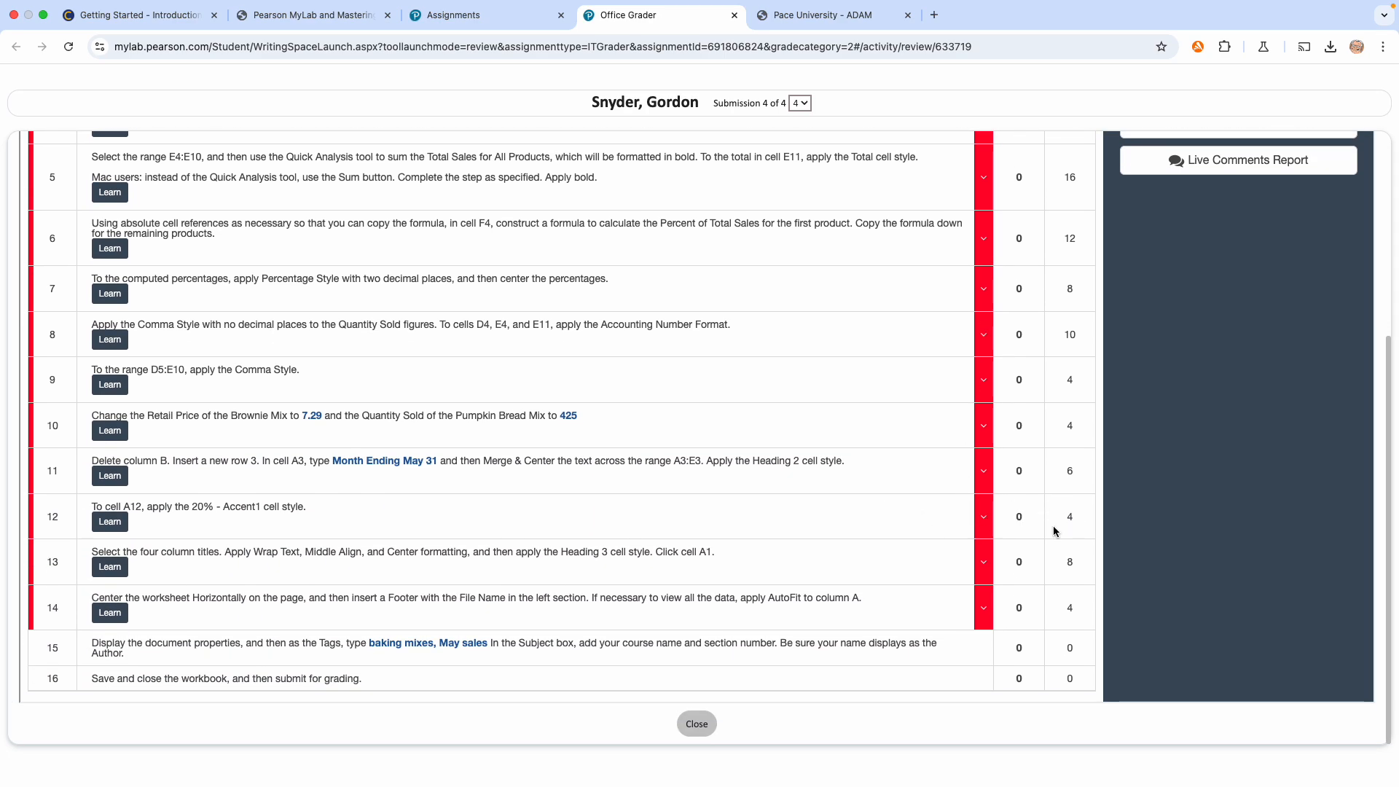
pyautogui.scroll(8, 1030, 496)
pyautogui.scroll(1, 1032, 499)
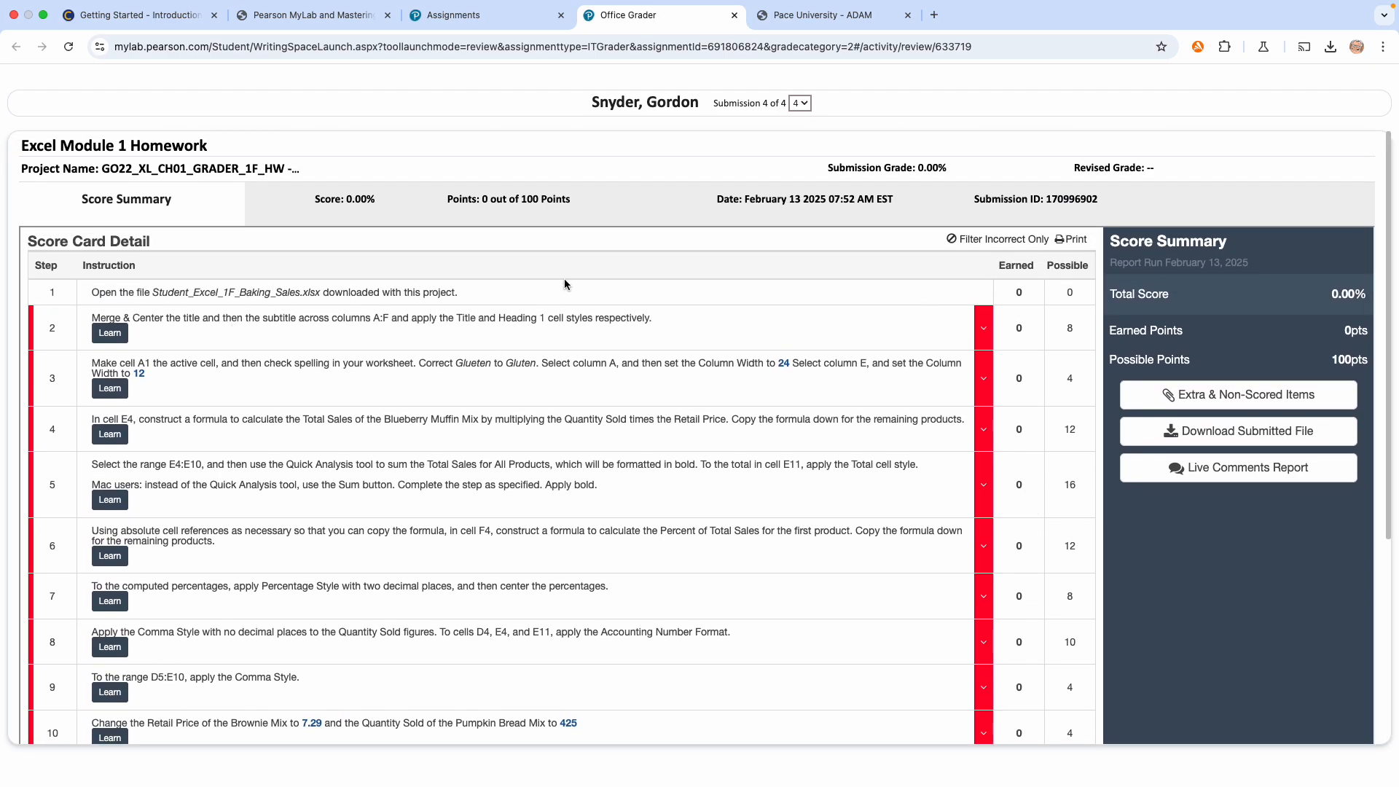
# View the Learning Aid options for step 2, close them and look over the remaining score card steps.
pyautogui.click(109, 333)
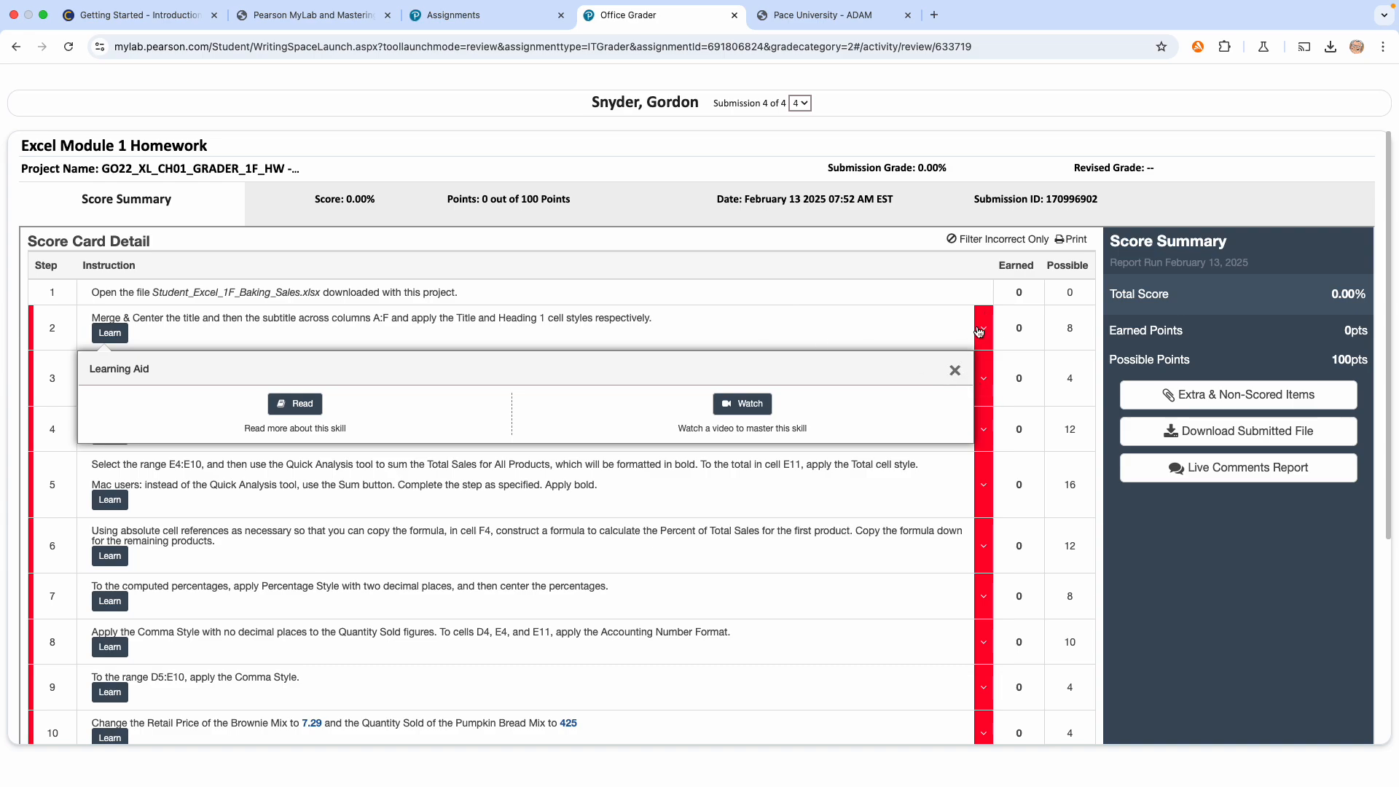
pyautogui.click(954, 370)
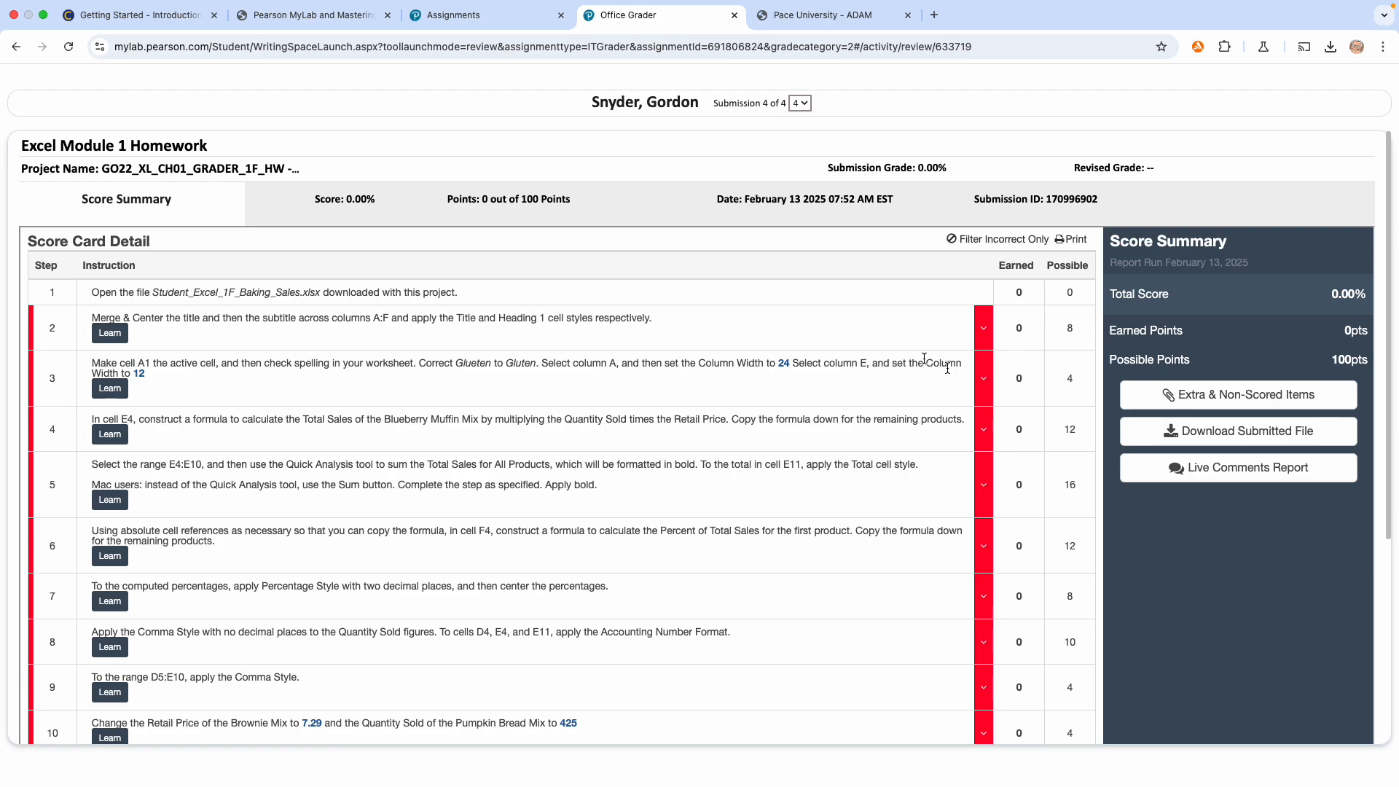
pyautogui.scroll(-5, 874, 386)
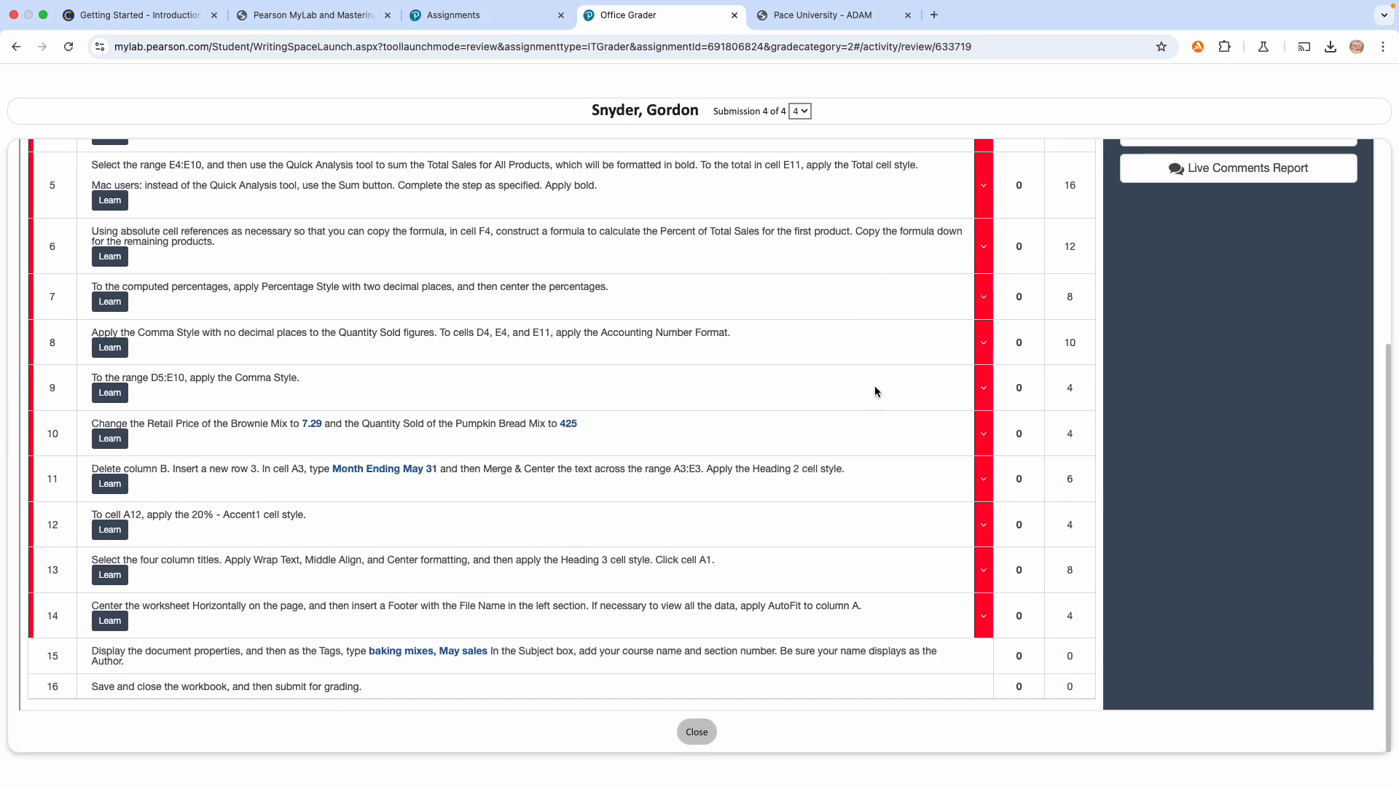
pyautogui.scroll(5, 875, 392)
pyautogui.scroll(2, 876, 392)
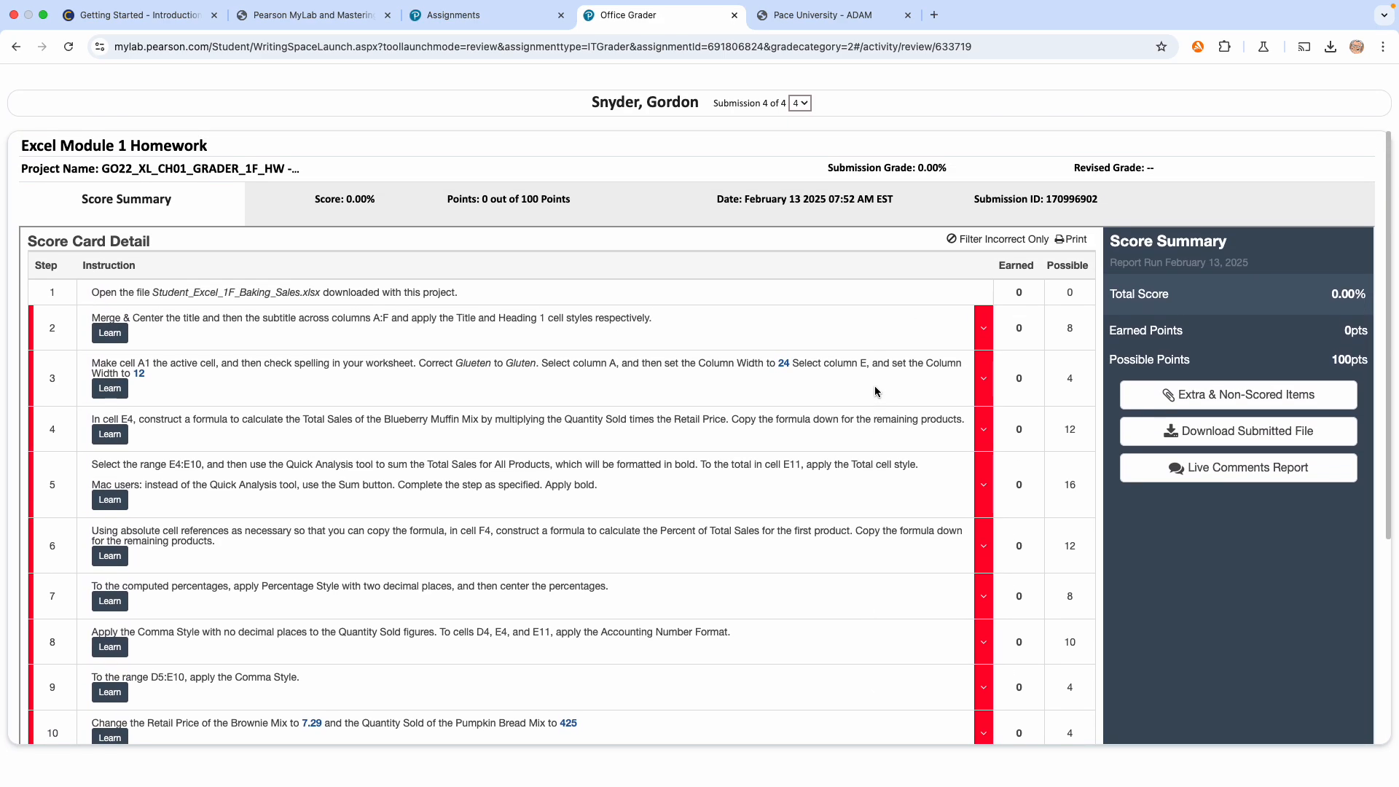
pyautogui.scroll(-5, 876, 391)
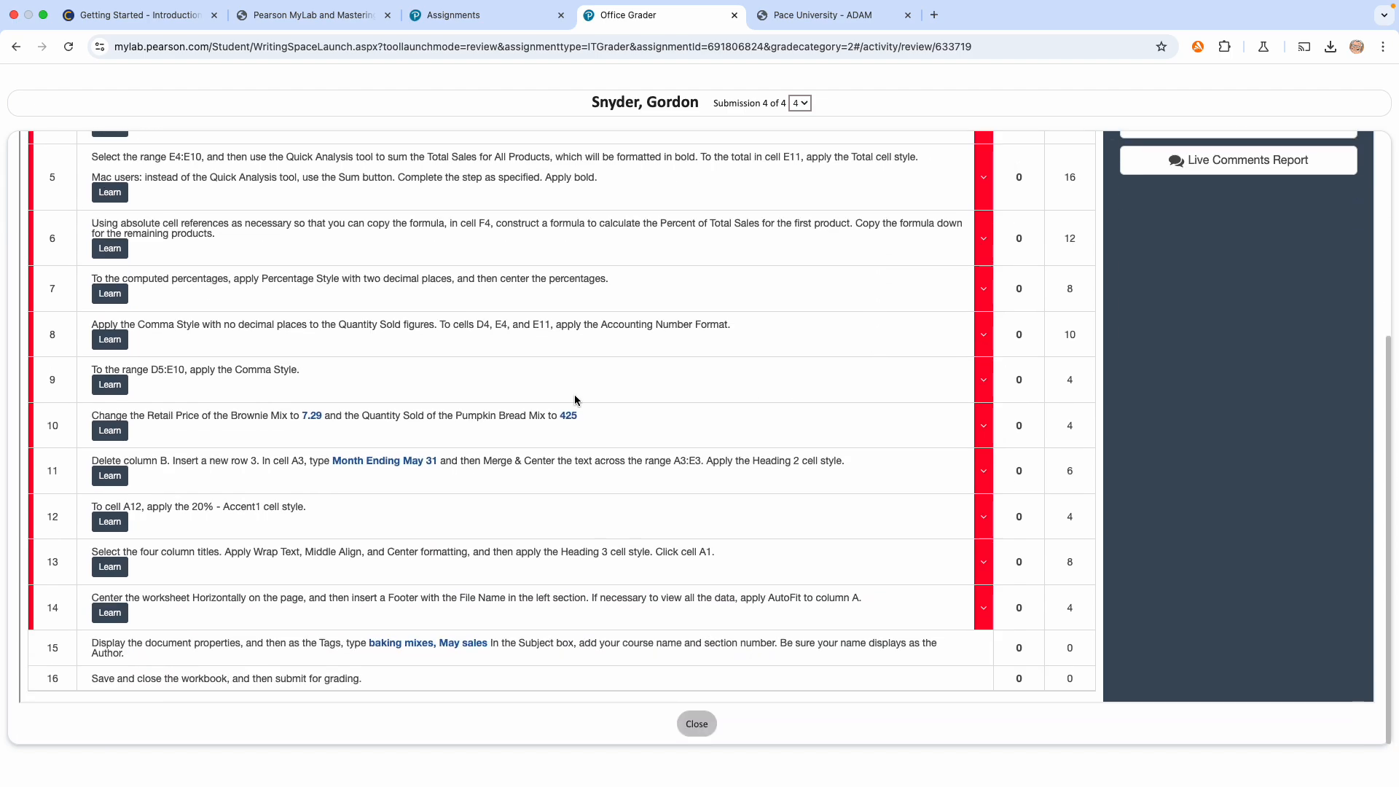
# Close the Office Grader review and the Pace University ADAM page.
pyautogui.moveTo(3, 533)
pyautogui.moveTo(921, 4)
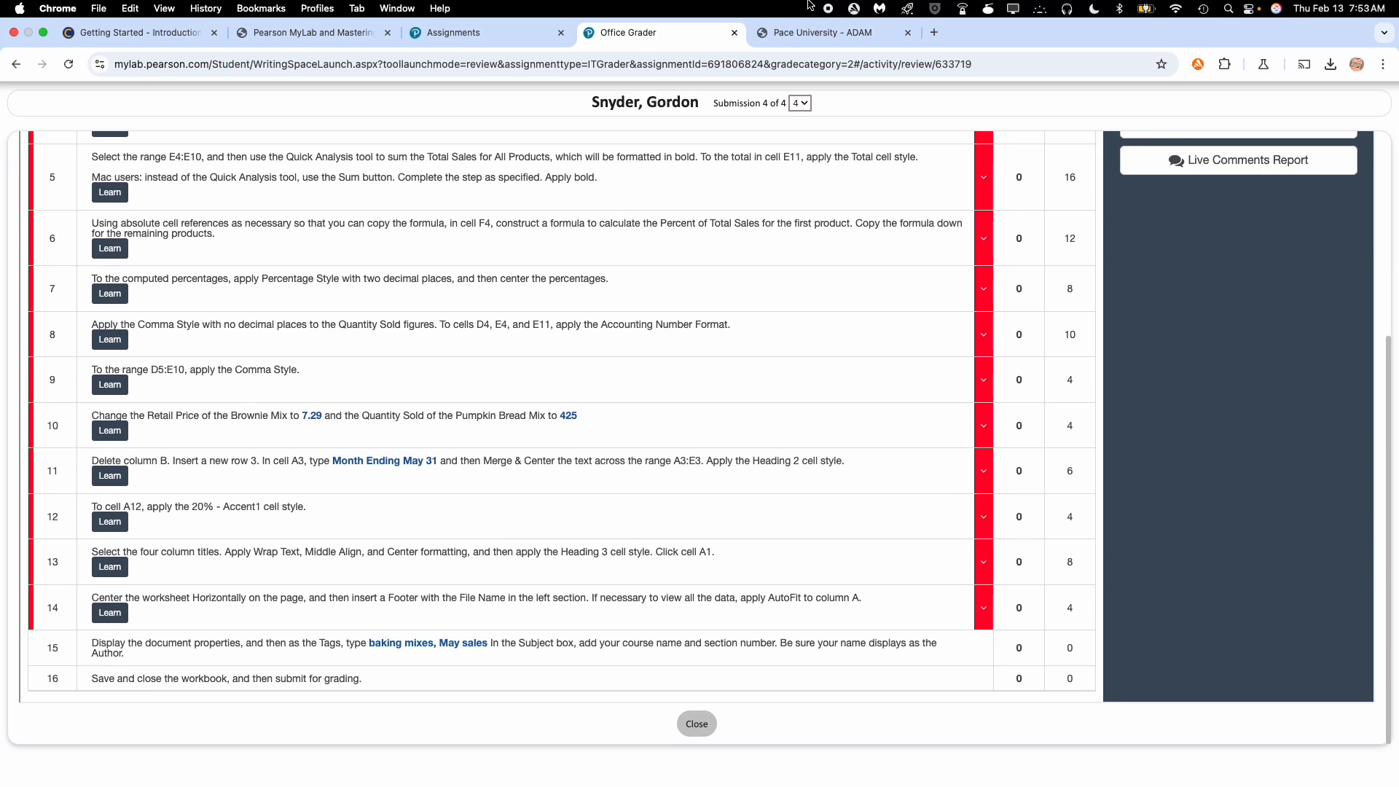
pyautogui.click(732, 34)
pyautogui.click(731, 33)
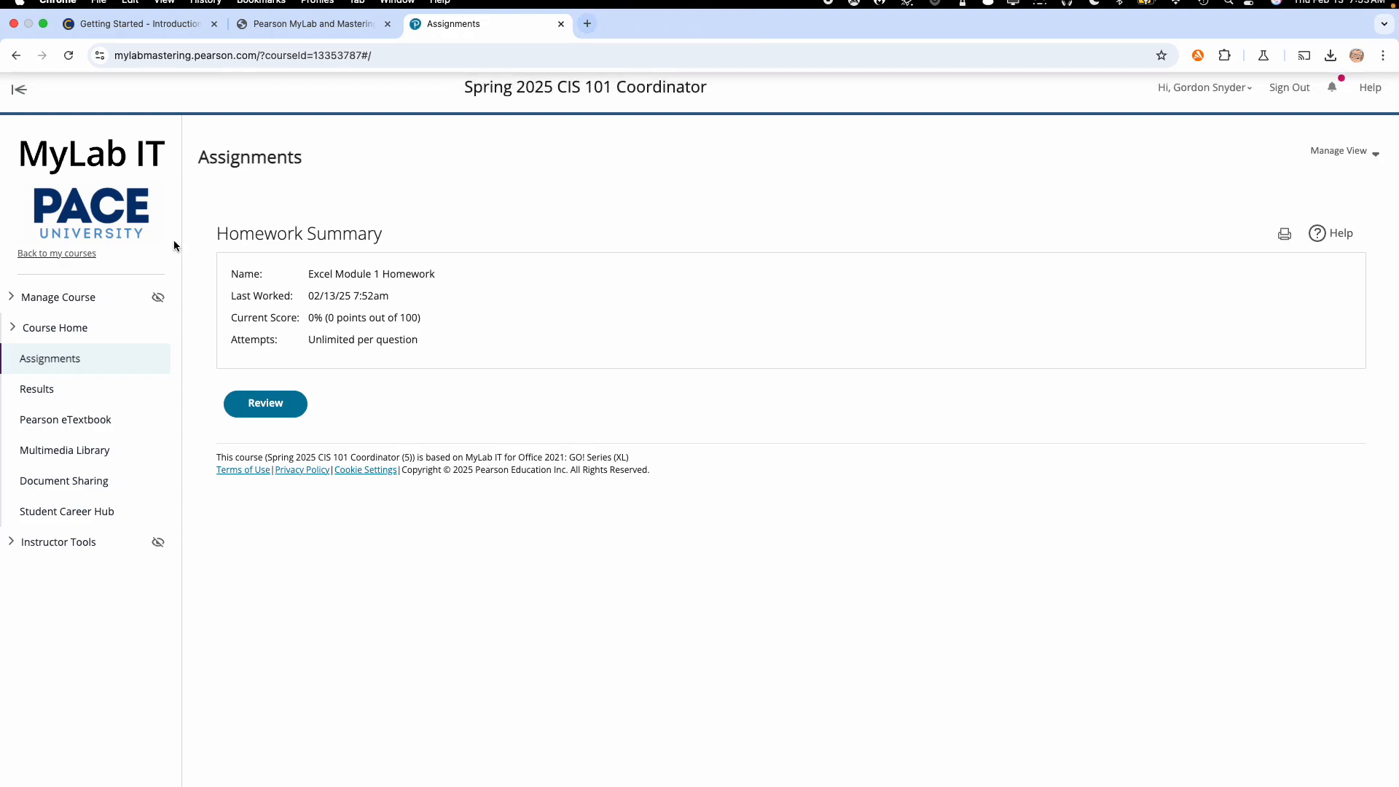
# Open the course's student home, go to the assignments list and reveal the gradebook score for Excel Module 1 Homework.
pyautogui.click(60, 329)
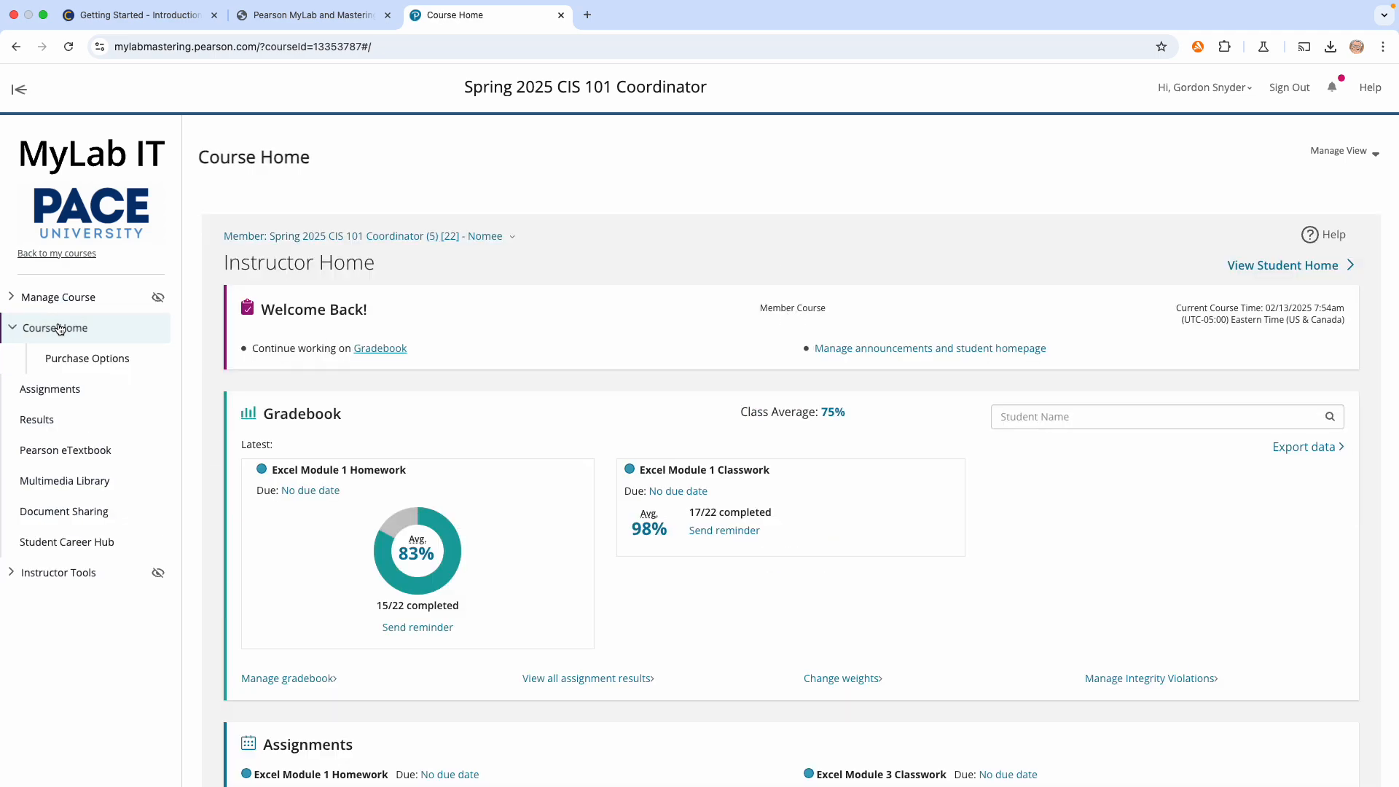
pyautogui.click(1298, 268)
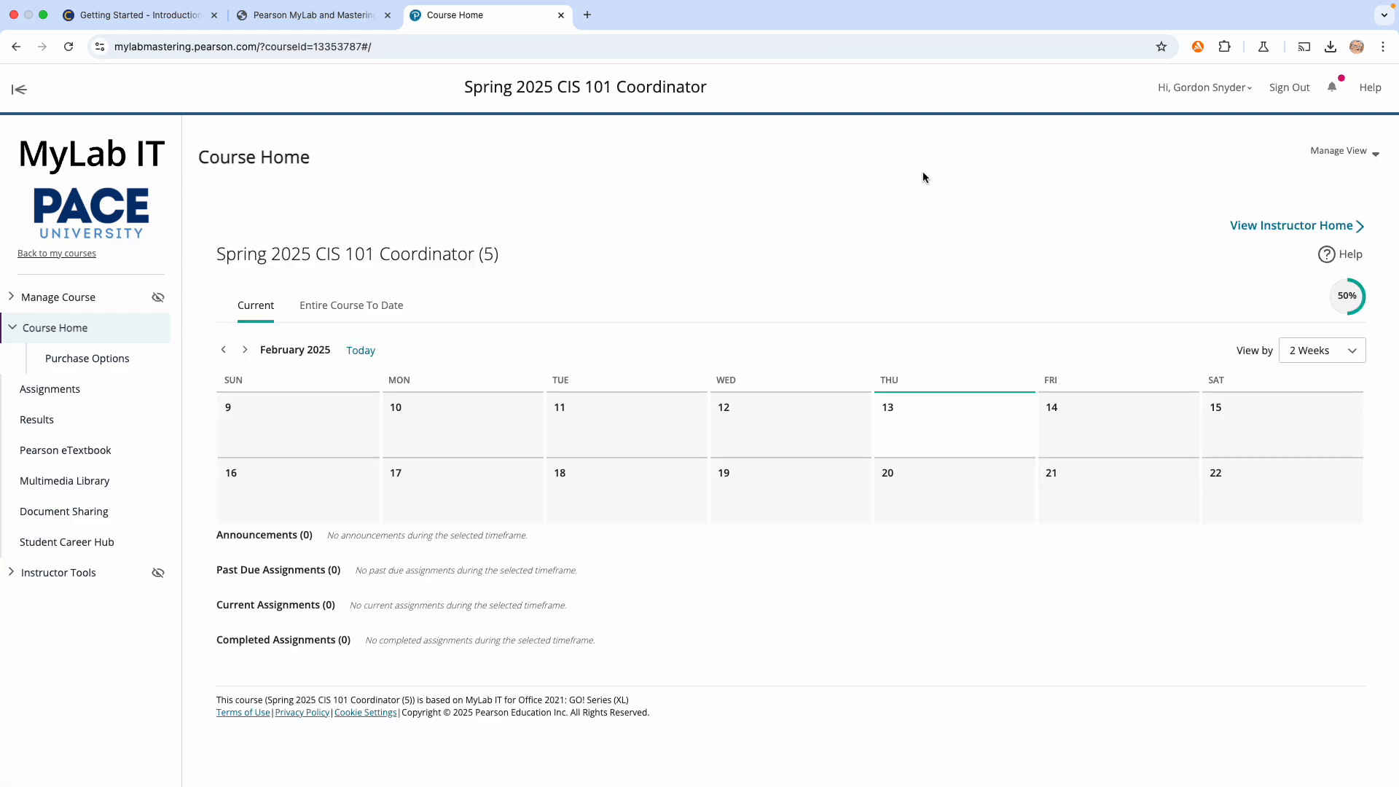
pyautogui.click(64, 394)
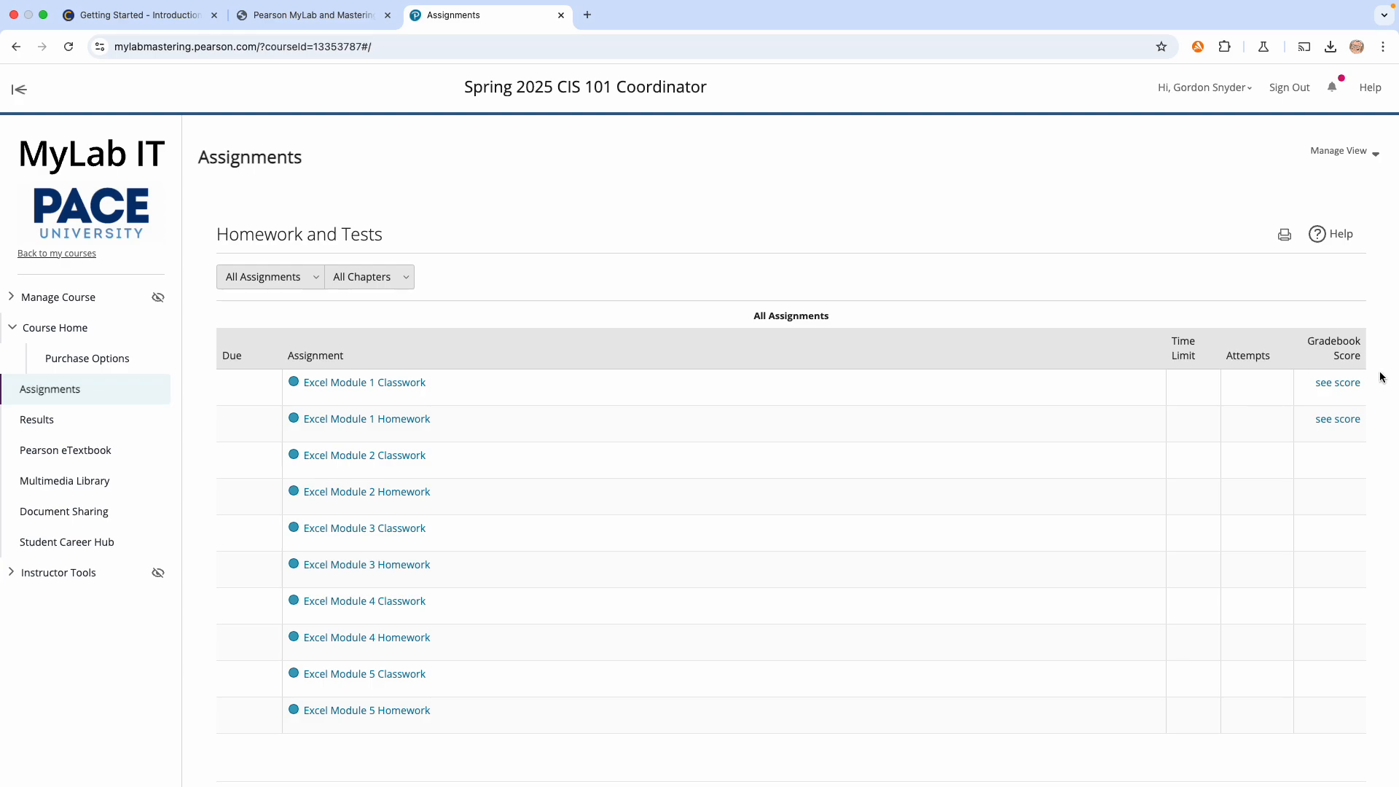
pyautogui.click(1344, 383)
pyautogui.click(1344, 420)
pyautogui.moveTo(1, 421)
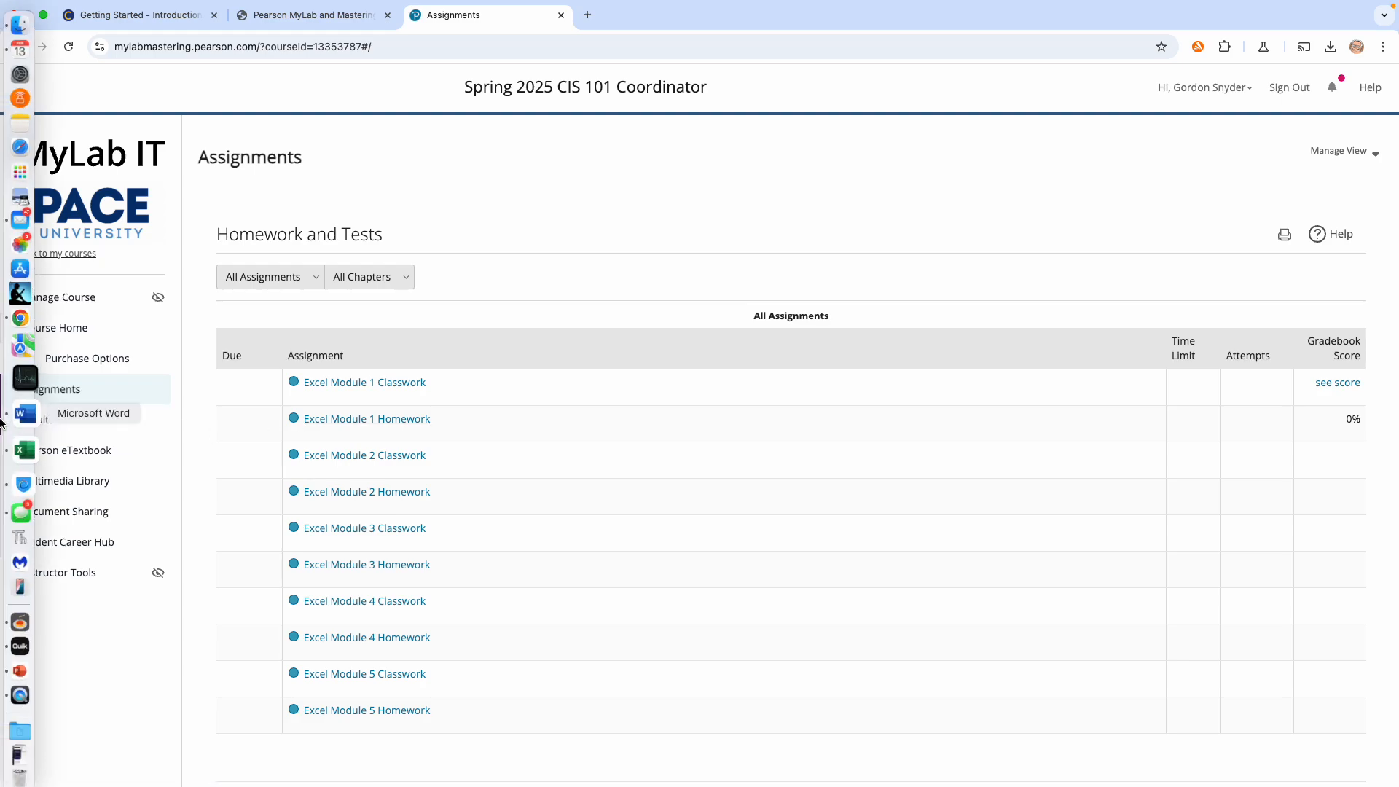
pyautogui.moveTo(845, 4)
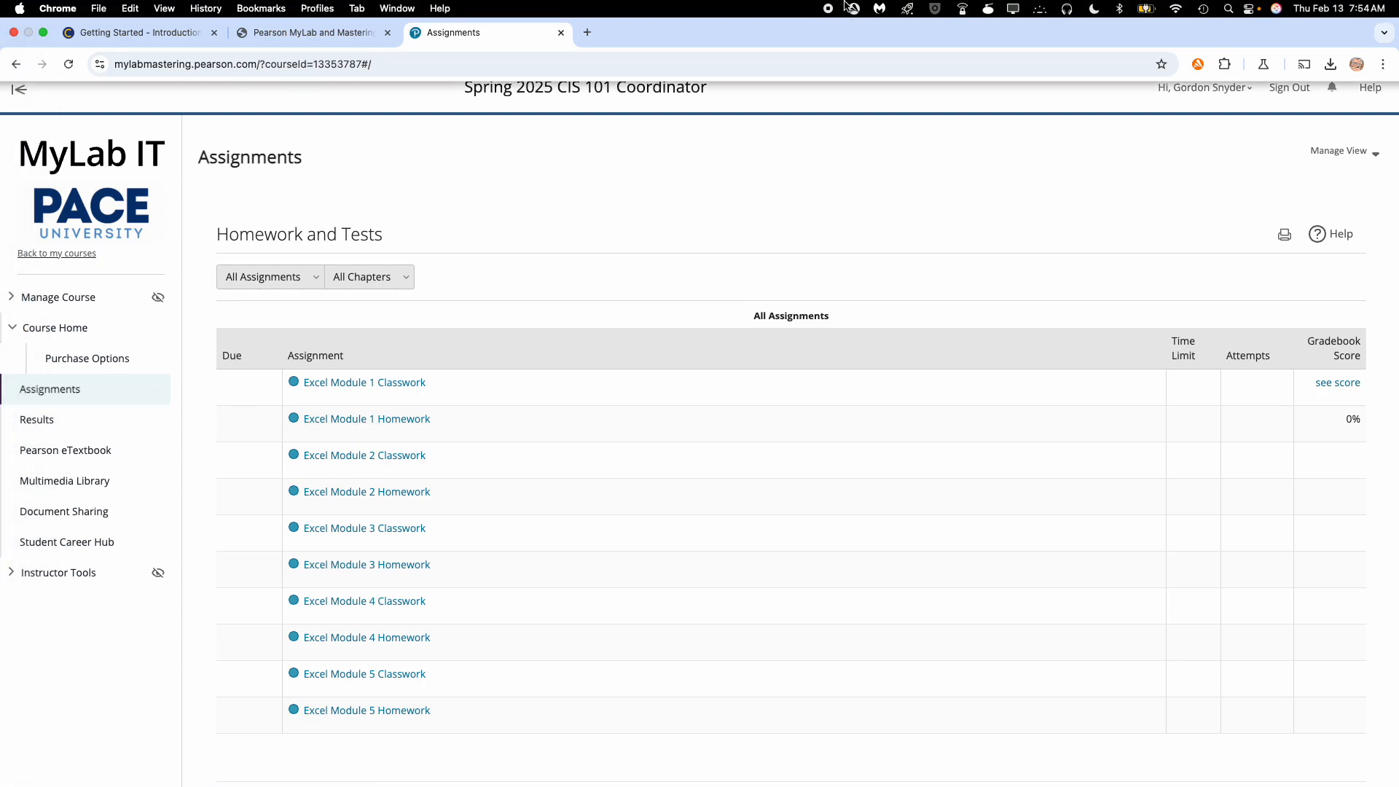